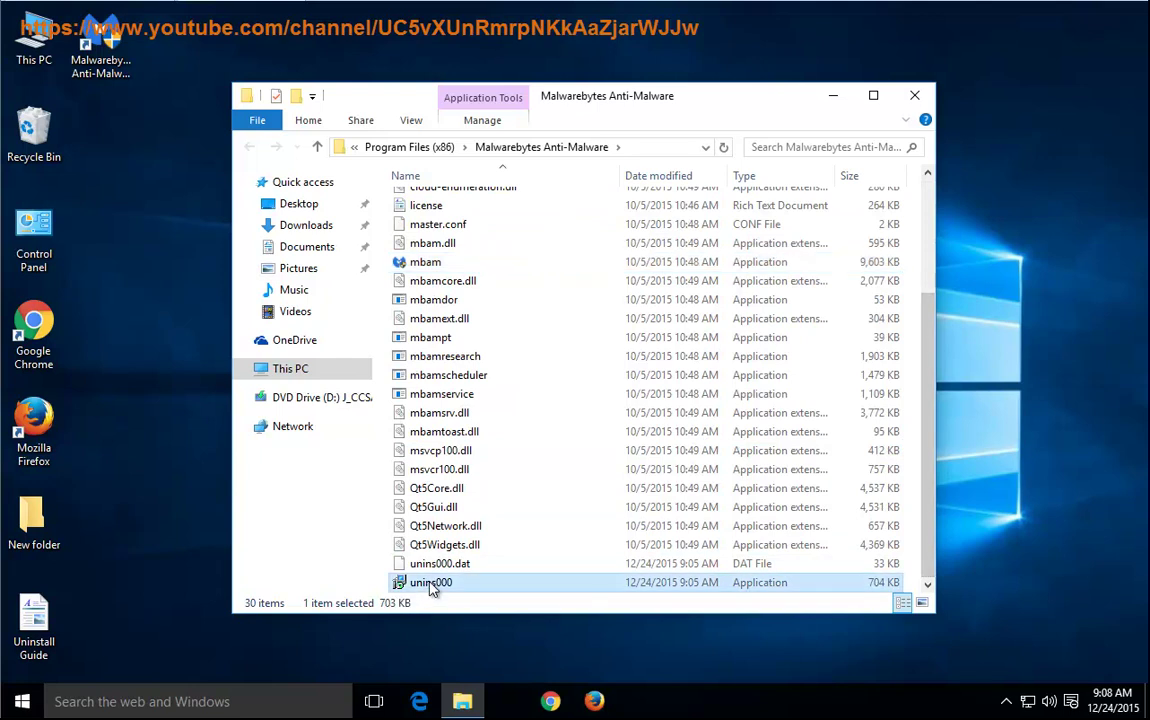
Step: Run the unins000 uninstaller as administrator to completely remove Malwarebytes Anti-Malware, and restart the computer to complete the removal
{"action": "right_click", "coordinate": [422, 588]}
{"action": "left_click", "coordinate": [445, 361]}
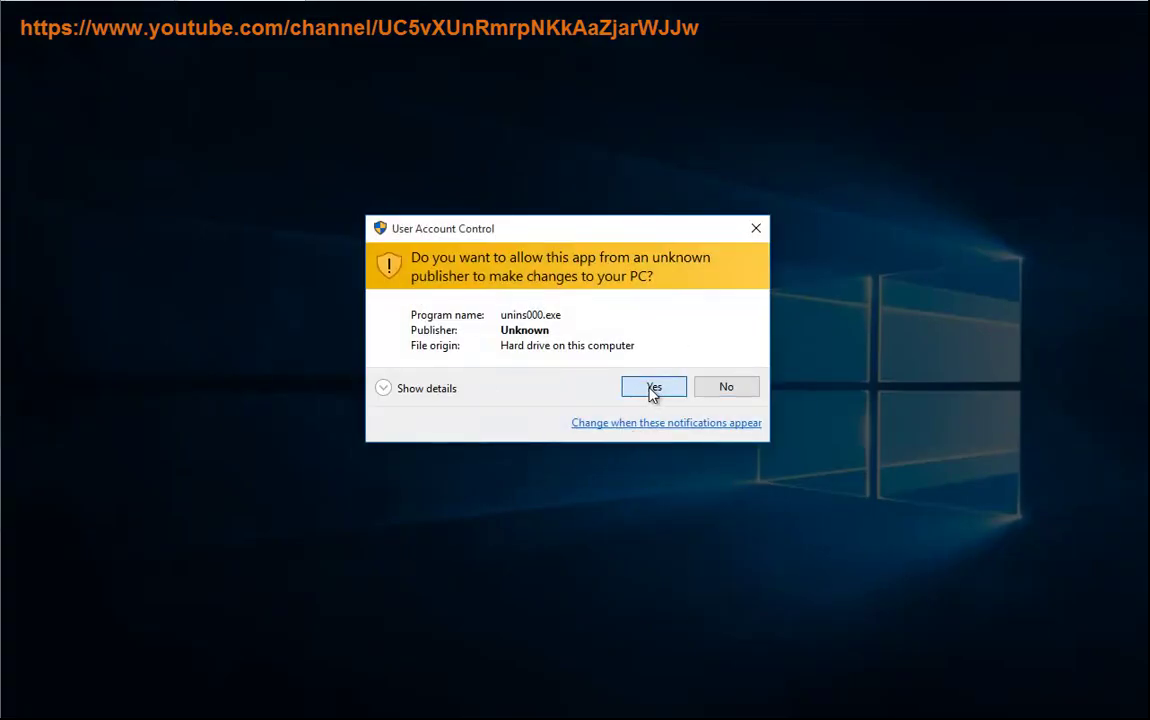
{"action": "left_click", "coordinate": [654, 388]}
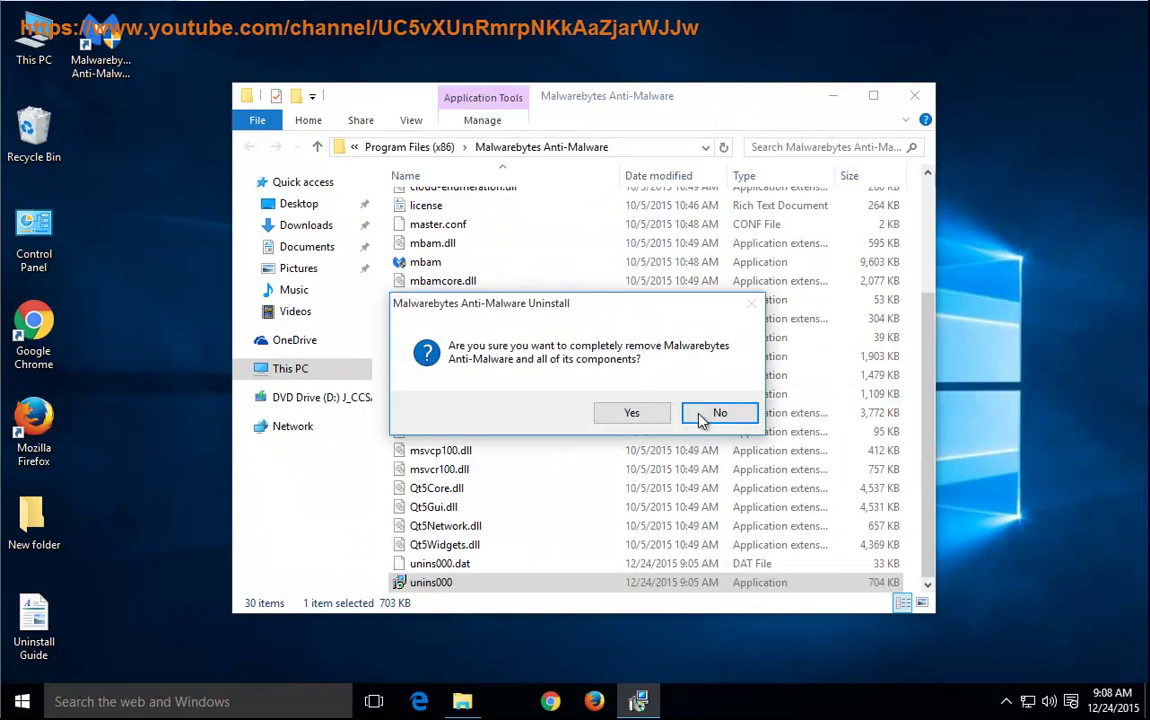
{"action": "left_click", "coordinate": [604, 420]}
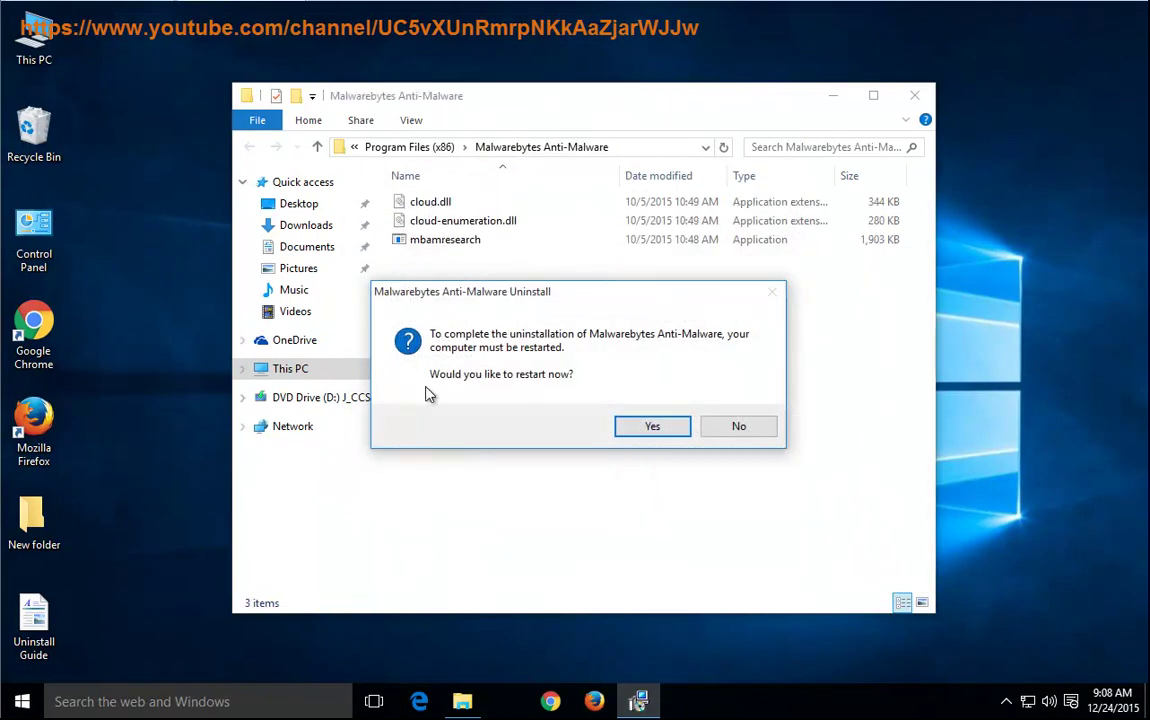
{"action": "left_click", "coordinate": [666, 428]}
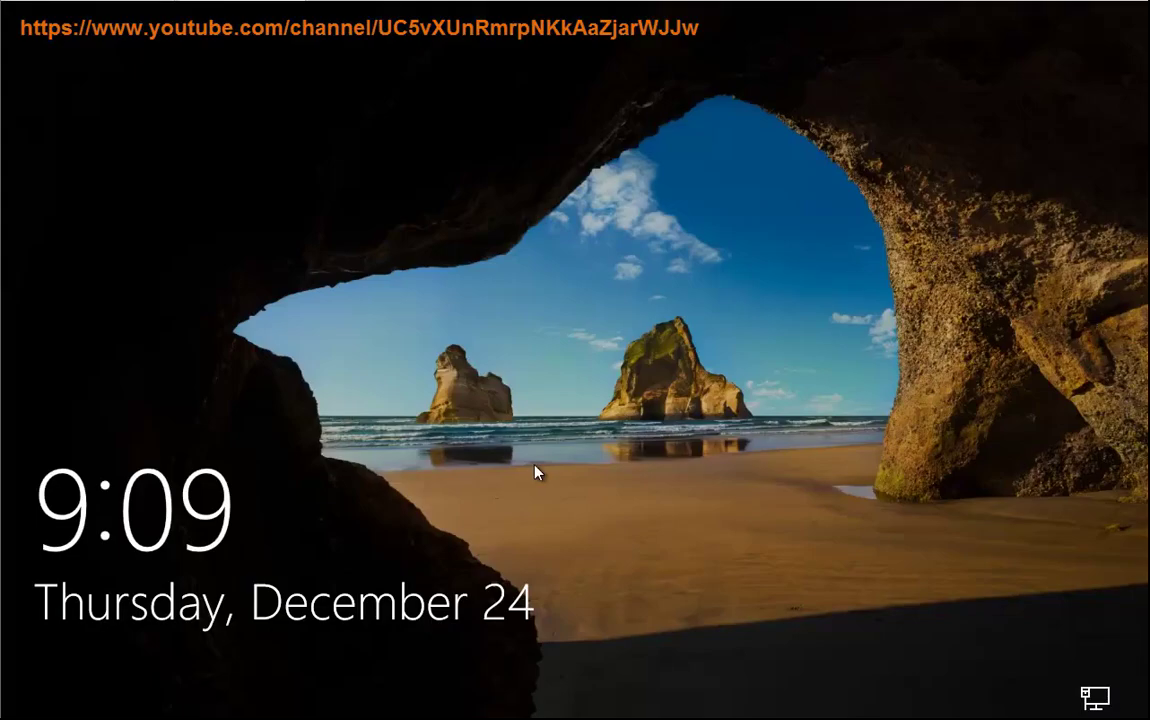
Step: Dismiss the lock screen and sign in to Windows with the account password
{"action": "left_click", "coordinate": [539, 470]}
{"action": "type", "text": "1"}
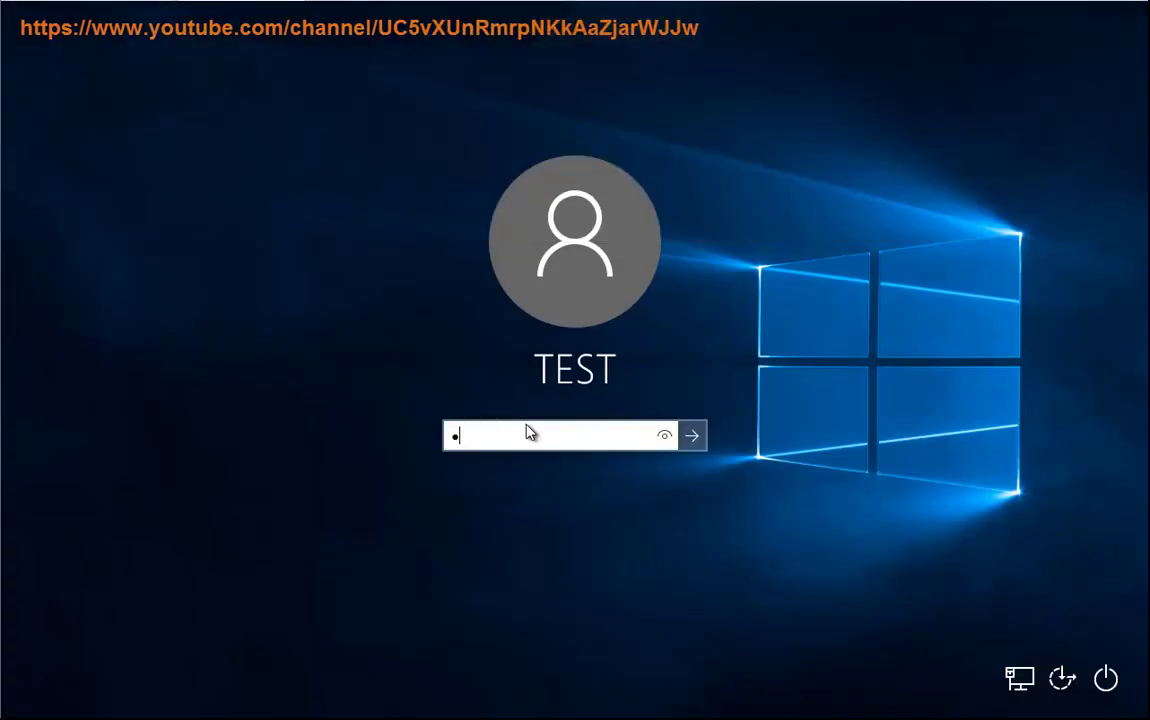
{"action": "key", "text": "Return"}
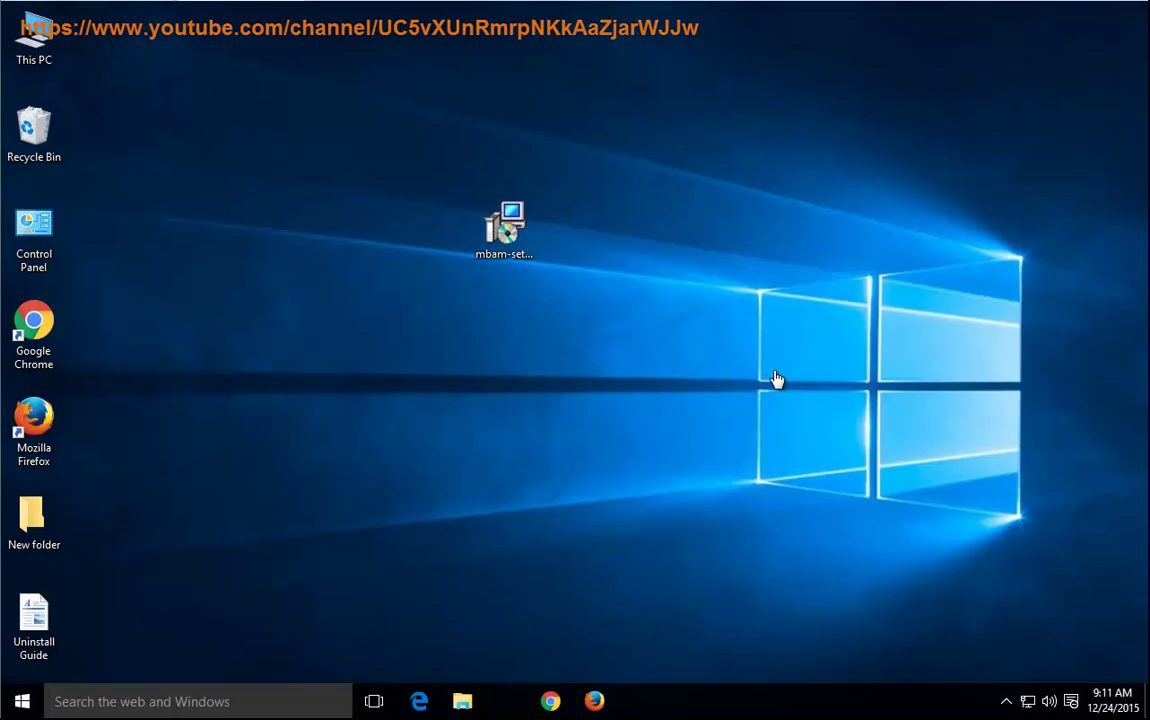
Step: Open the properties of the mbam-setup-2.2.0.1024 file on the desktop and copy the word "Malwarebytes" from its description
{"action": "left_click", "coordinate": [510, 228]}
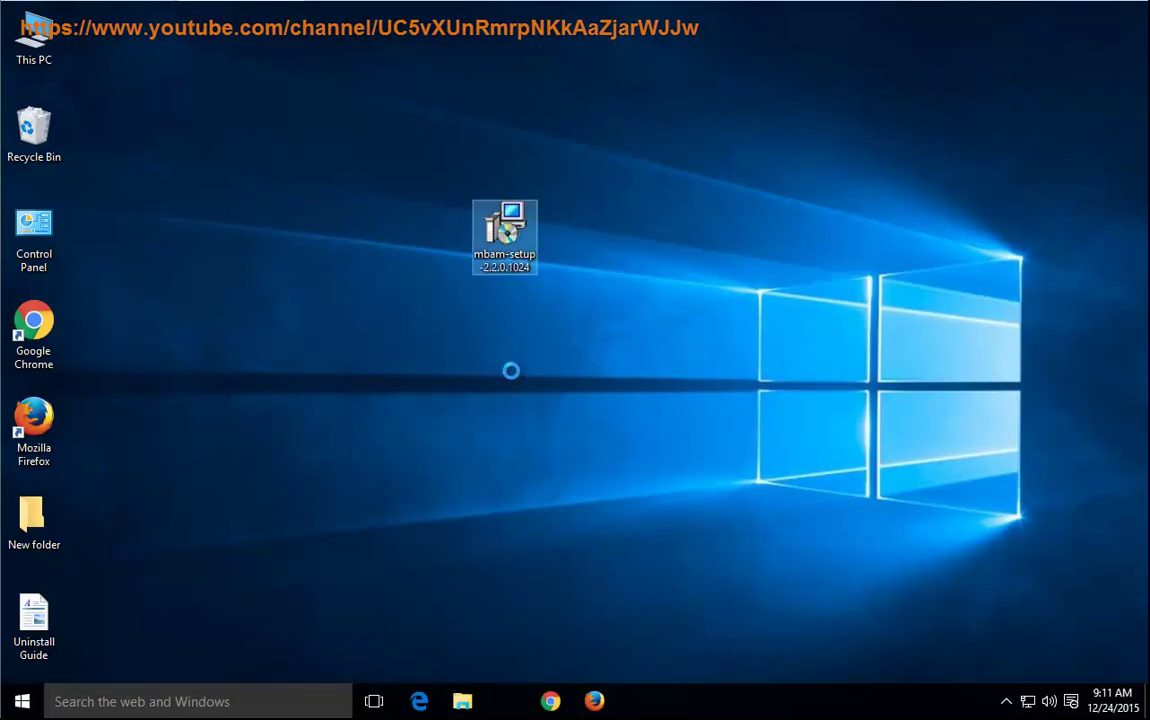
{"action": "key", "text": "Menu"}
{"action": "left_click", "coordinate": [522, 522]}
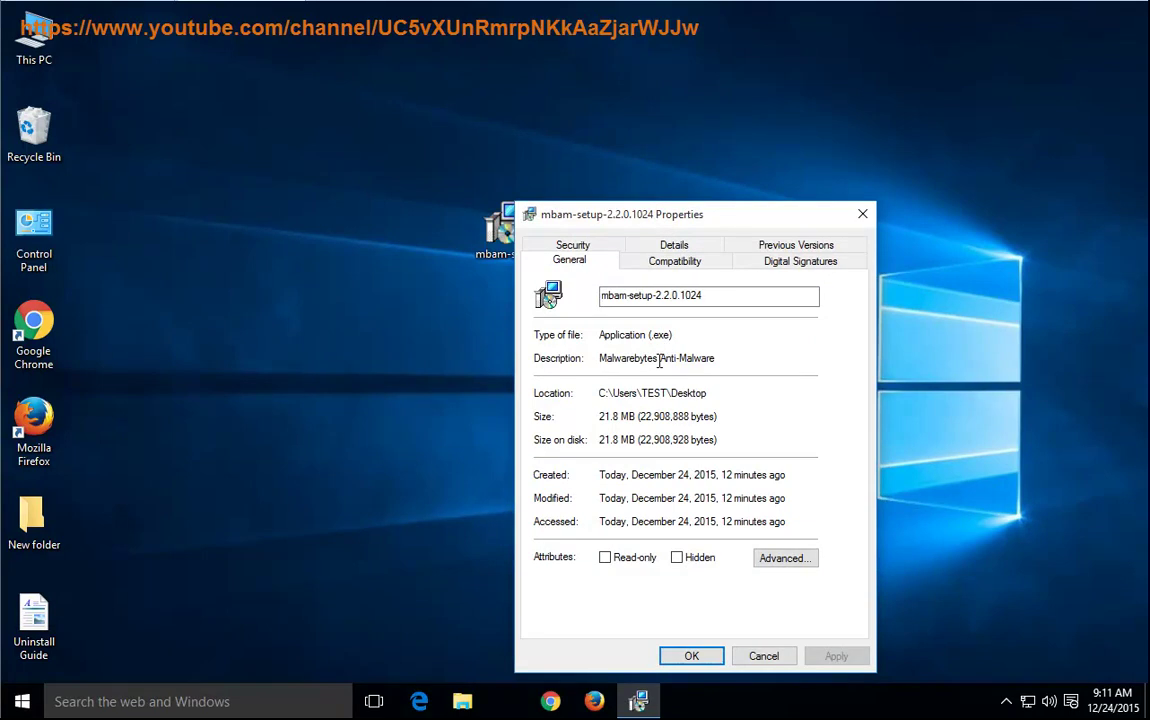
{"action": "right_click", "coordinate": [604, 363]}
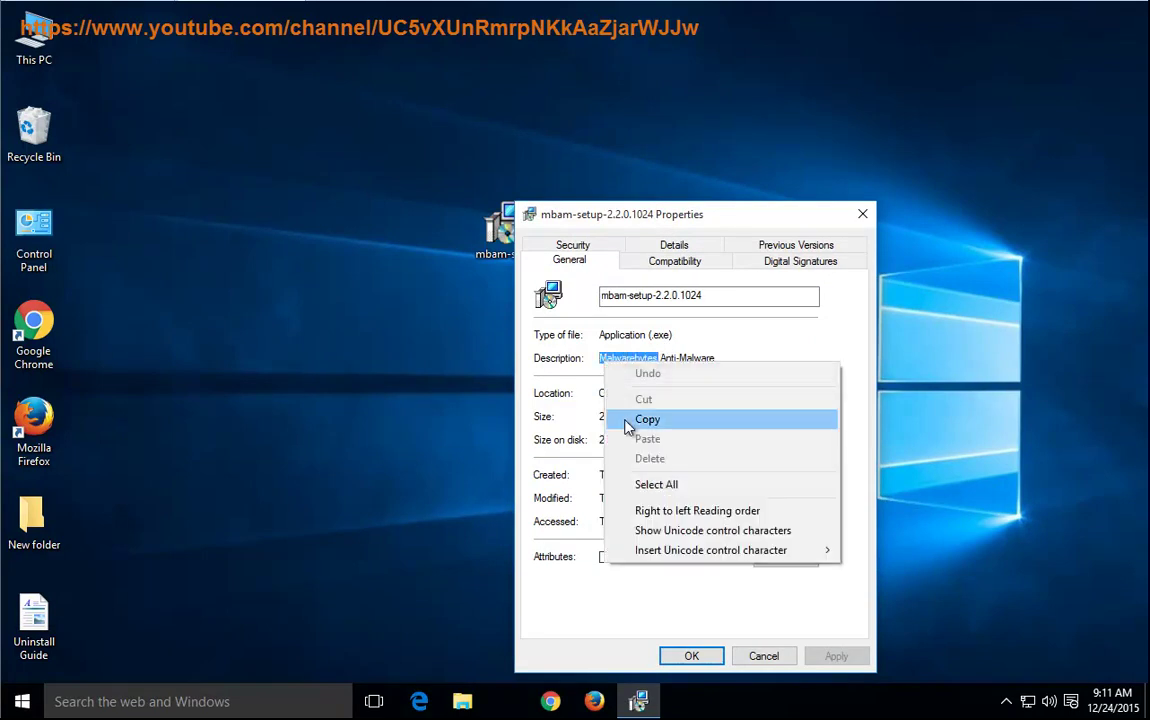
{"action": "left_click", "coordinate": [628, 420]}
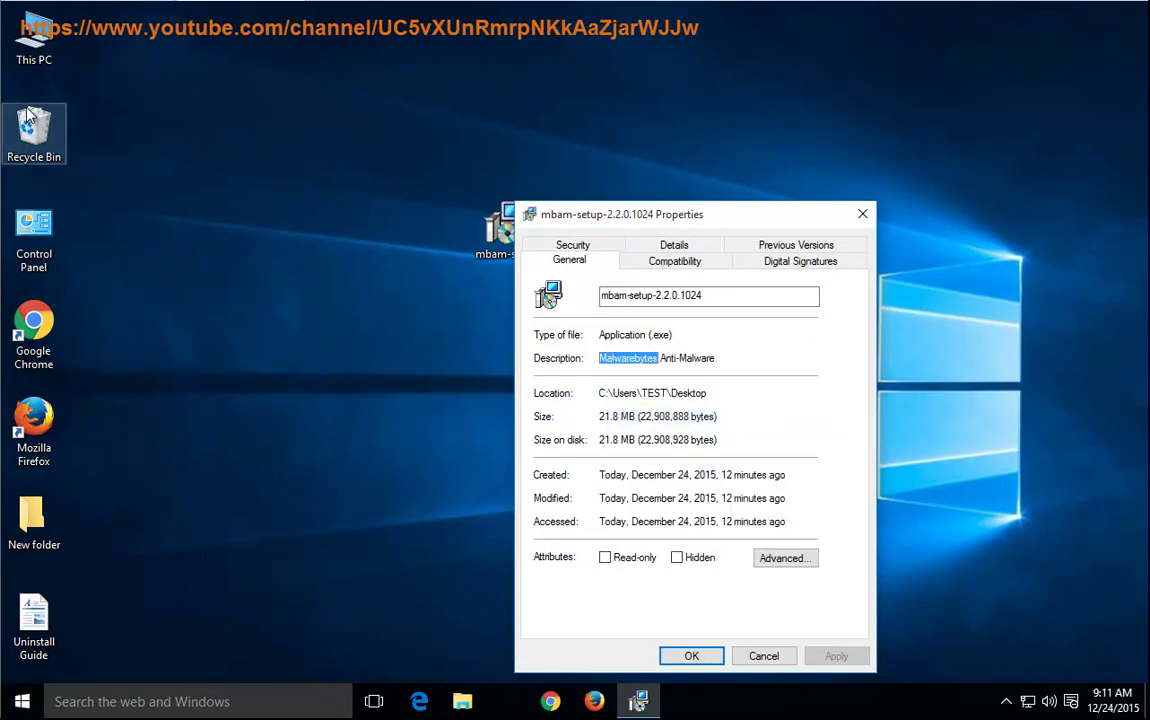
Step: Open This PC, set its folder options to show hidden files, and search it for the copied word "Malwarebytes"
{"action": "left_click", "coordinate": [75, 40]}
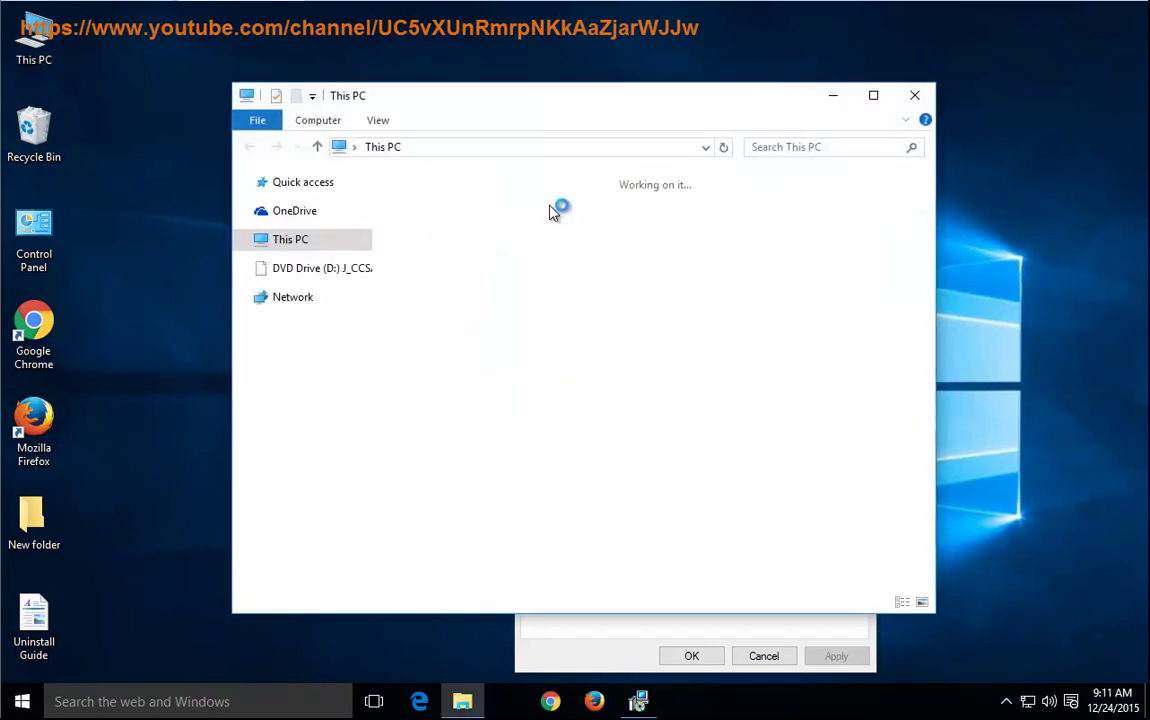
{"action": "left_click", "coordinate": [378, 120]}
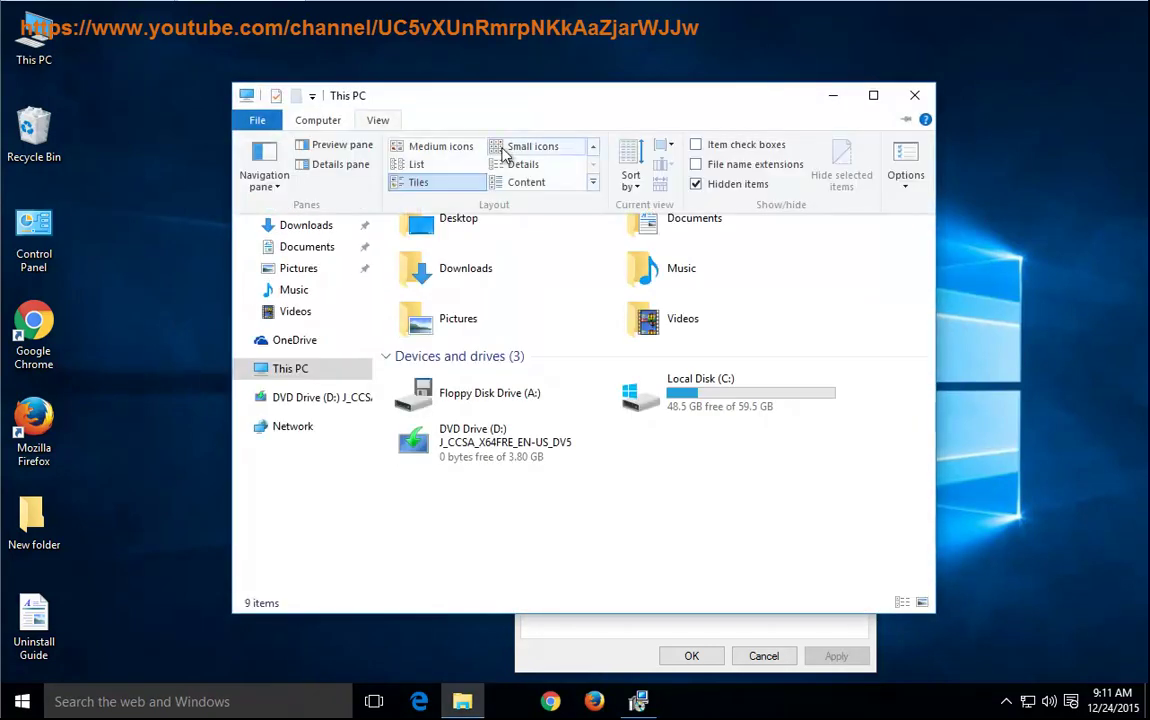
{"action": "left_click", "coordinate": [885, 168]}
{"action": "left_click", "coordinate": [320, 224]}
{"action": "left_click", "coordinate": [340, 475]}
{"action": "left_click", "coordinate": [410, 588]}
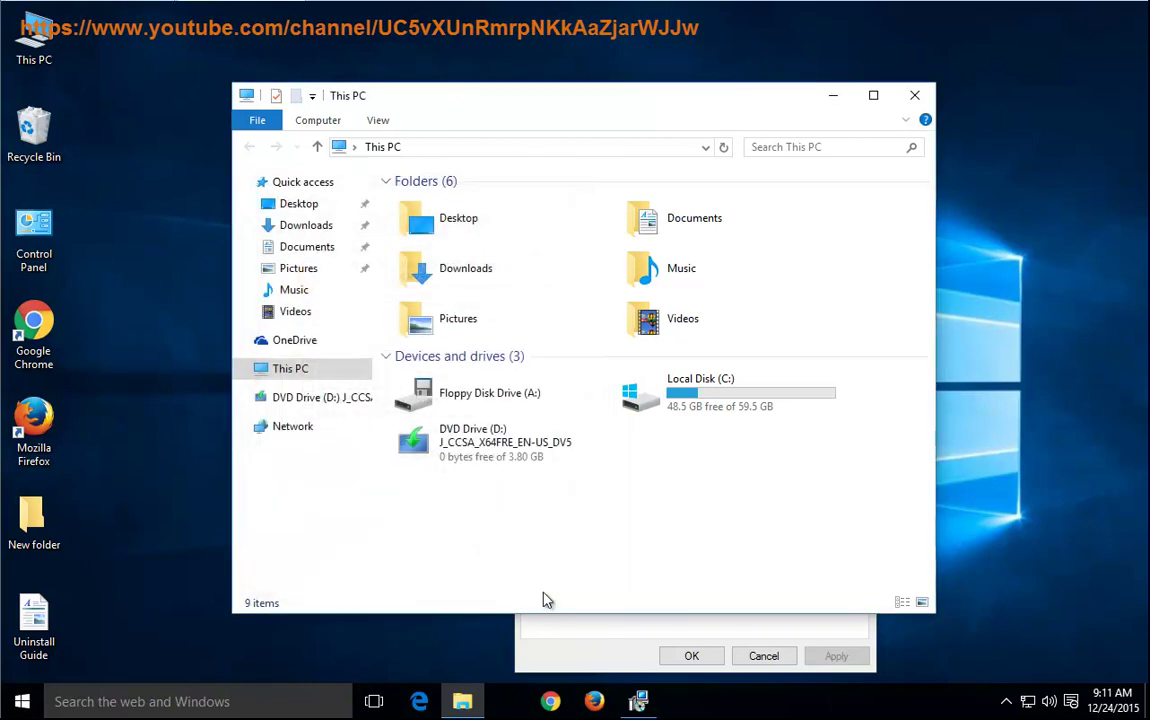
{"action": "right_click", "coordinate": [750, 147]}
{"action": "left_click", "coordinate": [788, 190]}
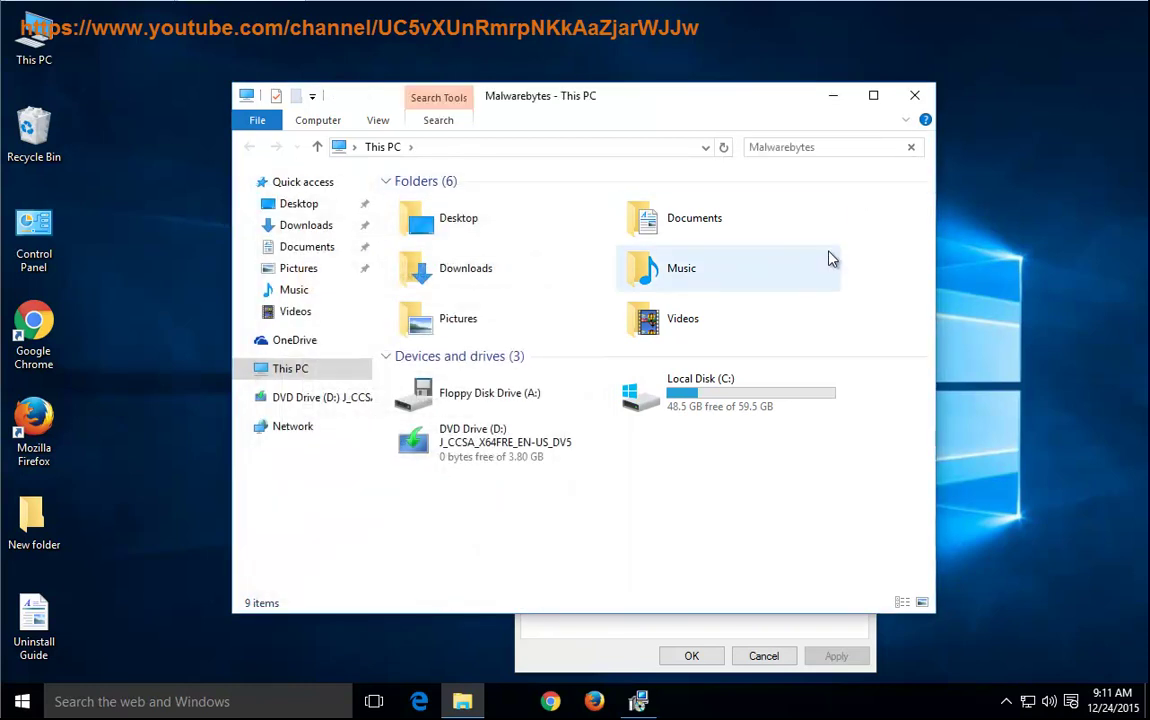
Step: Launch Registry Editor with the REGEDIT command, allowing it to make changes, and search the registry for "Malwarebytes"
{"action": "key", "text": "super+r"}
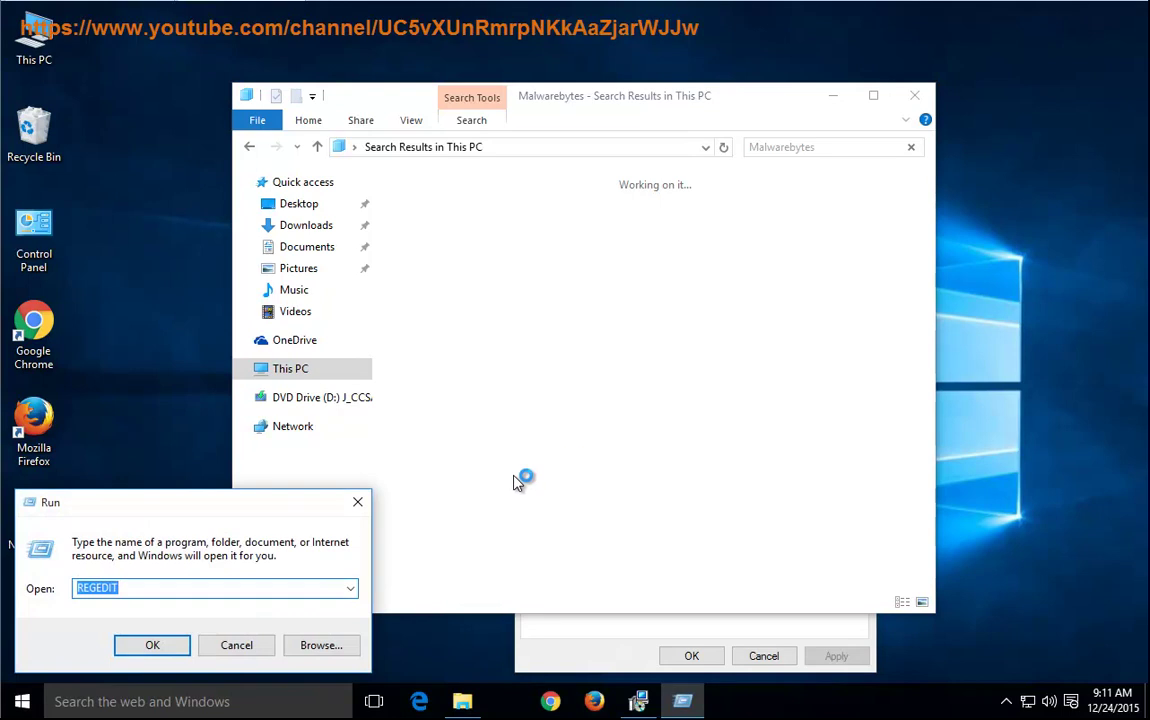
{"action": "key", "text": "Return"}
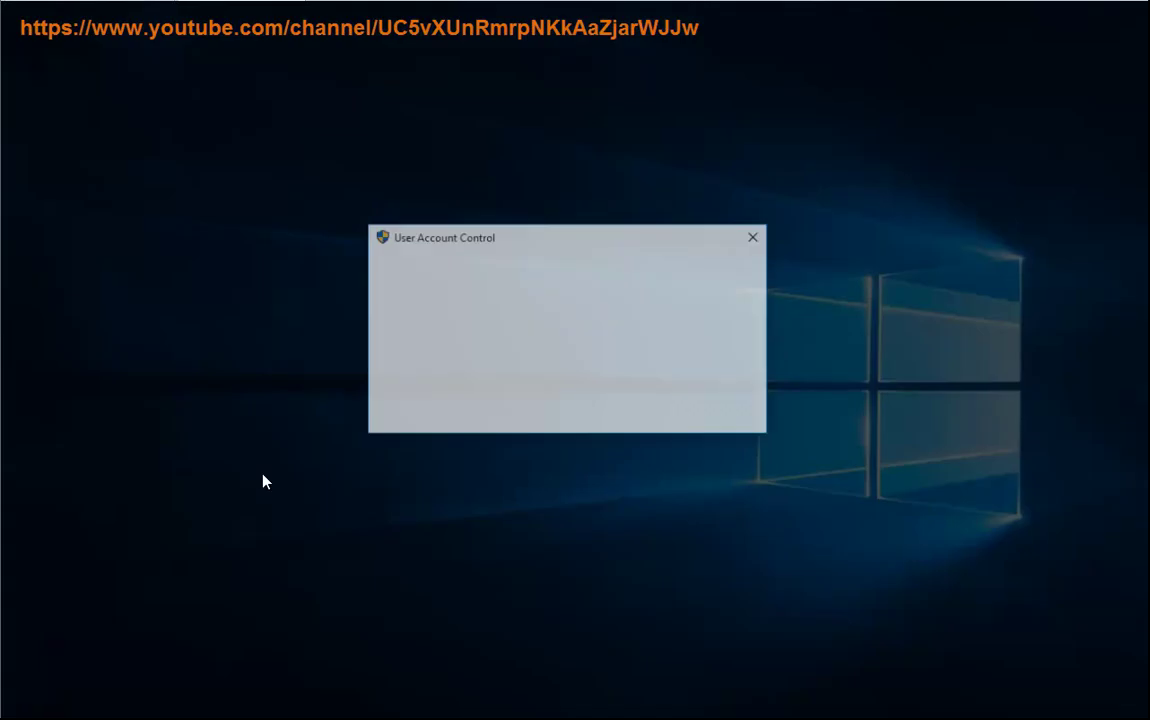
{"action": "key", "text": "alt+y"}
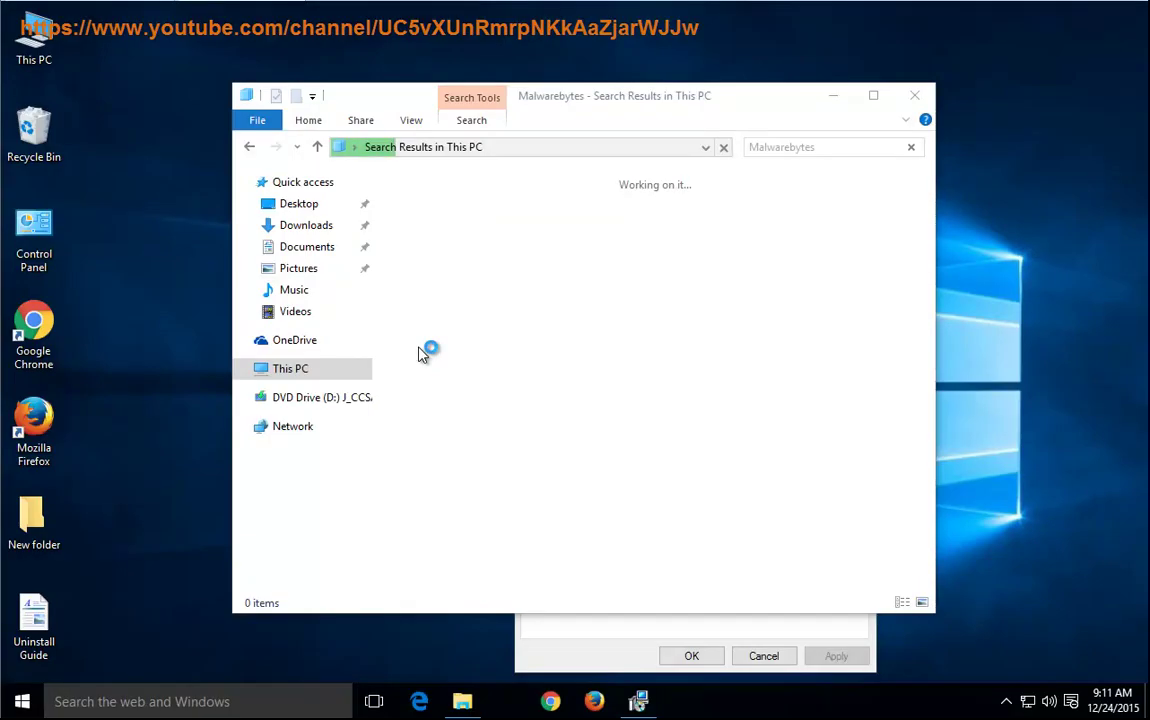
{"action": "key", "text": "ctrl+f"}
{"action": "key", "text": "ctrl+v"}
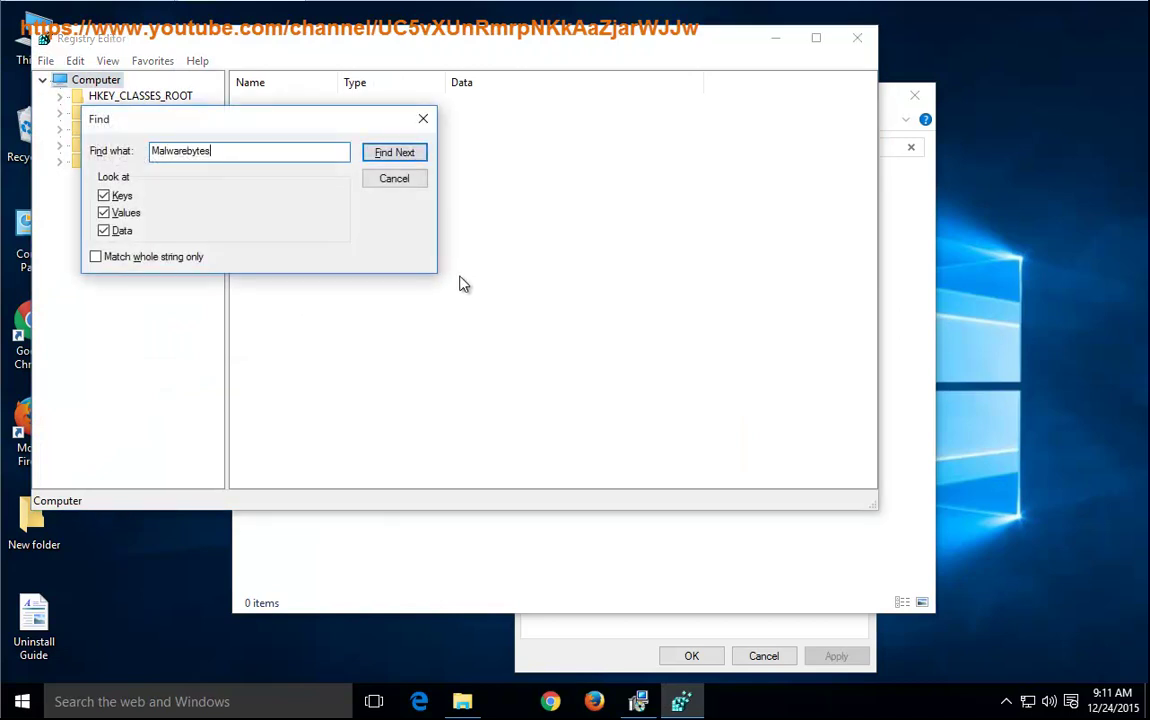
{"action": "key", "text": "Return"}
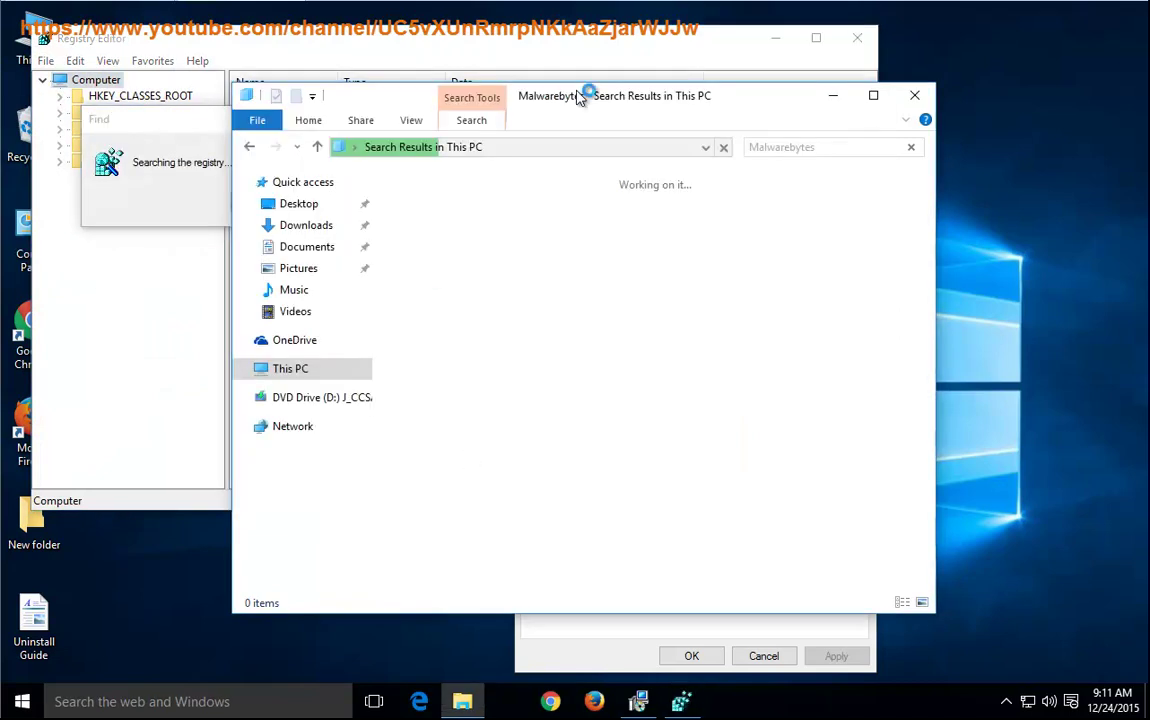
{"action": "left_click", "coordinate": [140, 119]}
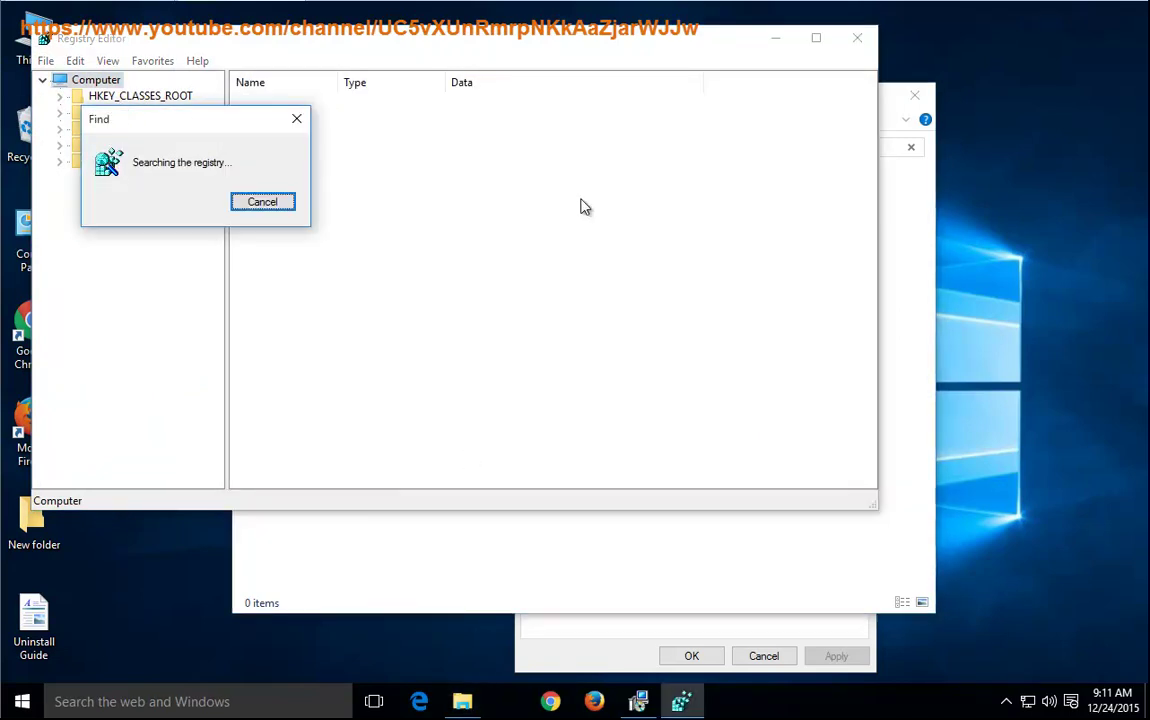
{"action": "left_click", "coordinate": [816, 560]}
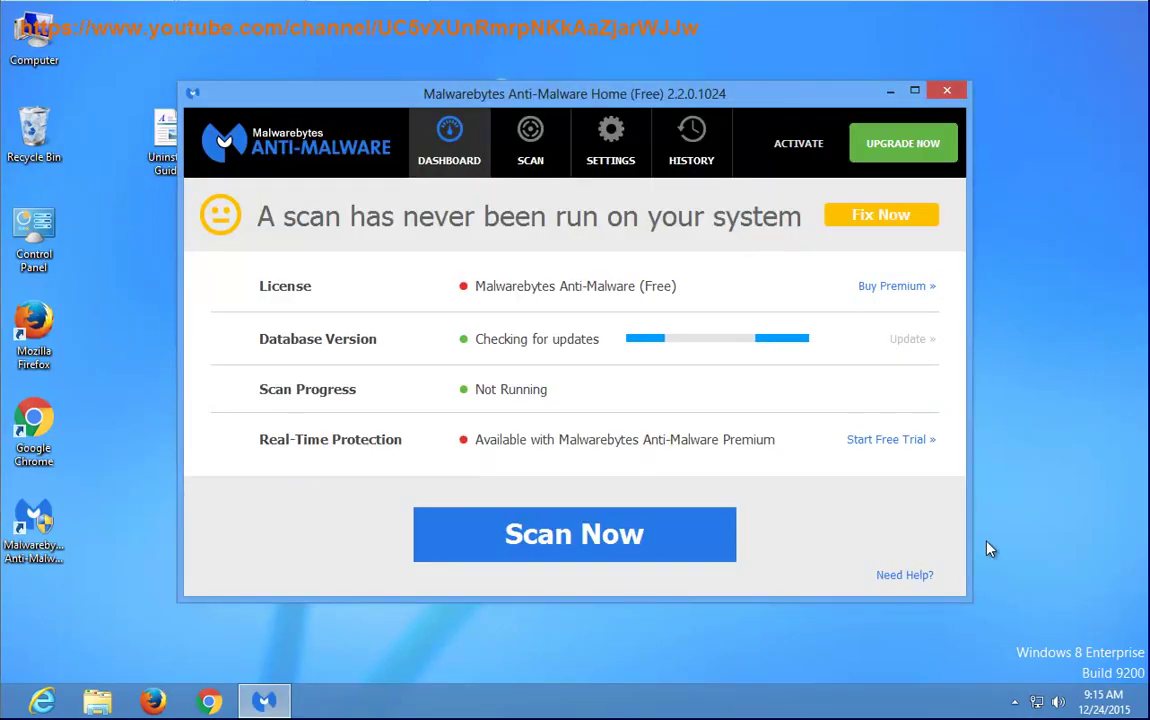
Step: Exit the running Malwarebytes Anti-Malware program from the notification area and confirm the exit
{"action": "left_click", "coordinate": [1013, 703]}
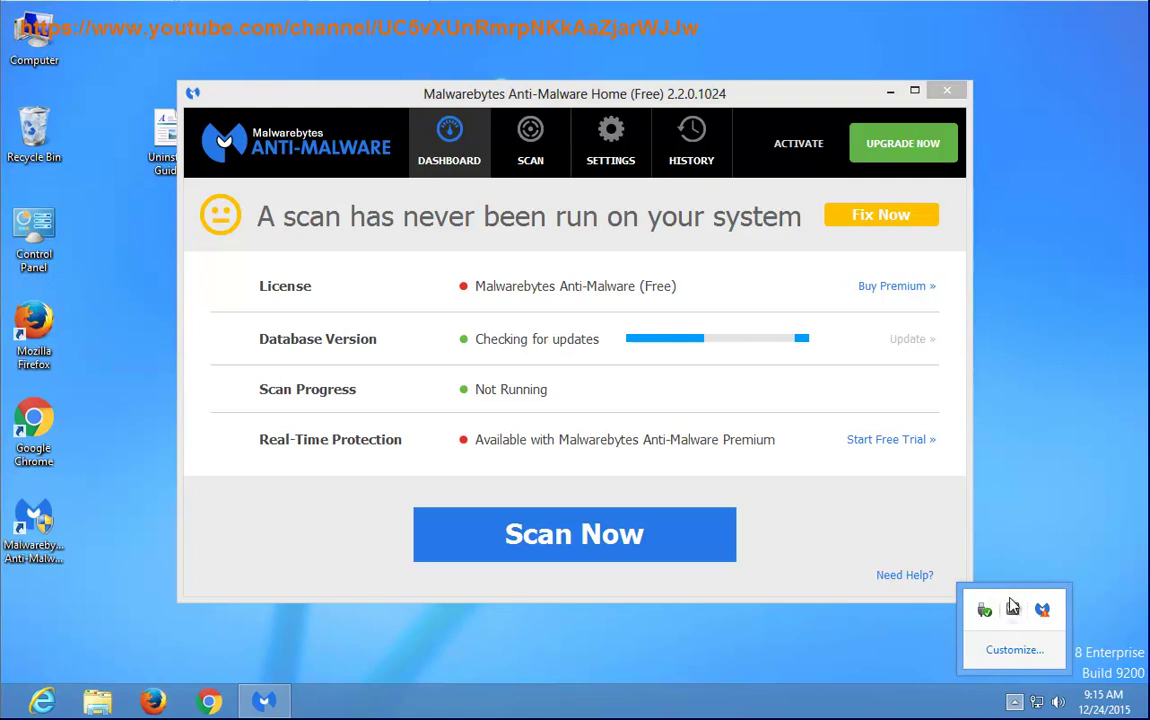
{"action": "right_click", "coordinate": [1042, 607]}
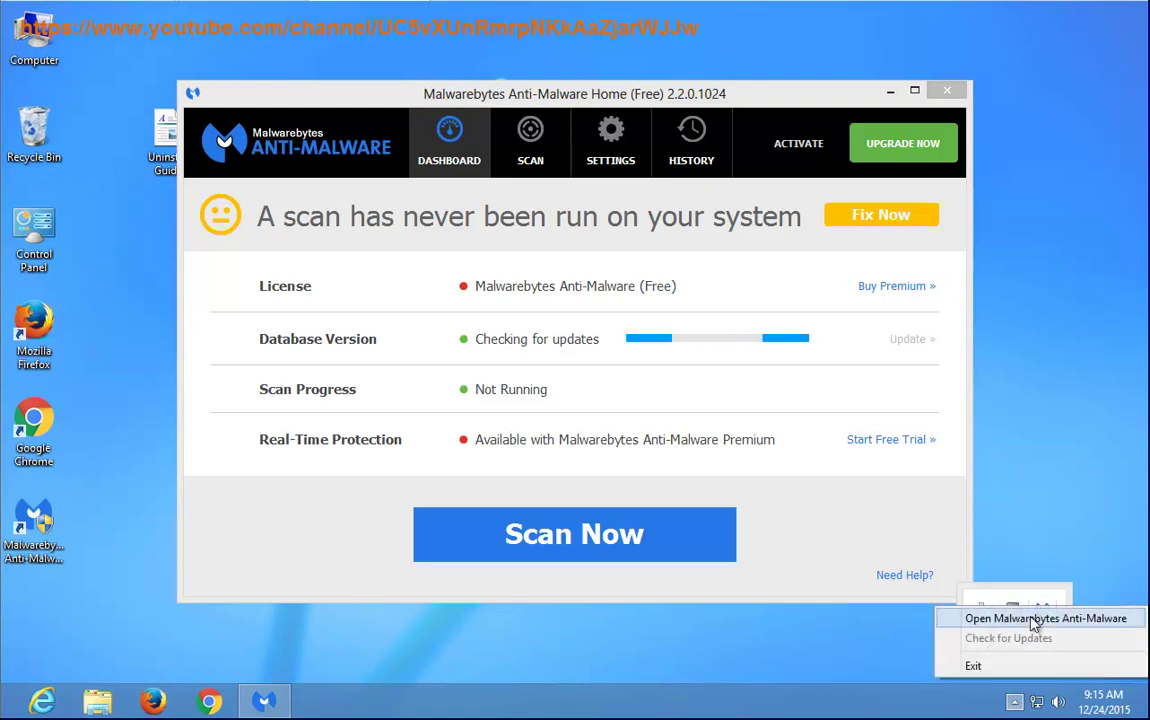
{"action": "left_click", "coordinate": [1005, 664]}
{"action": "left_click", "coordinate": [611, 369]}
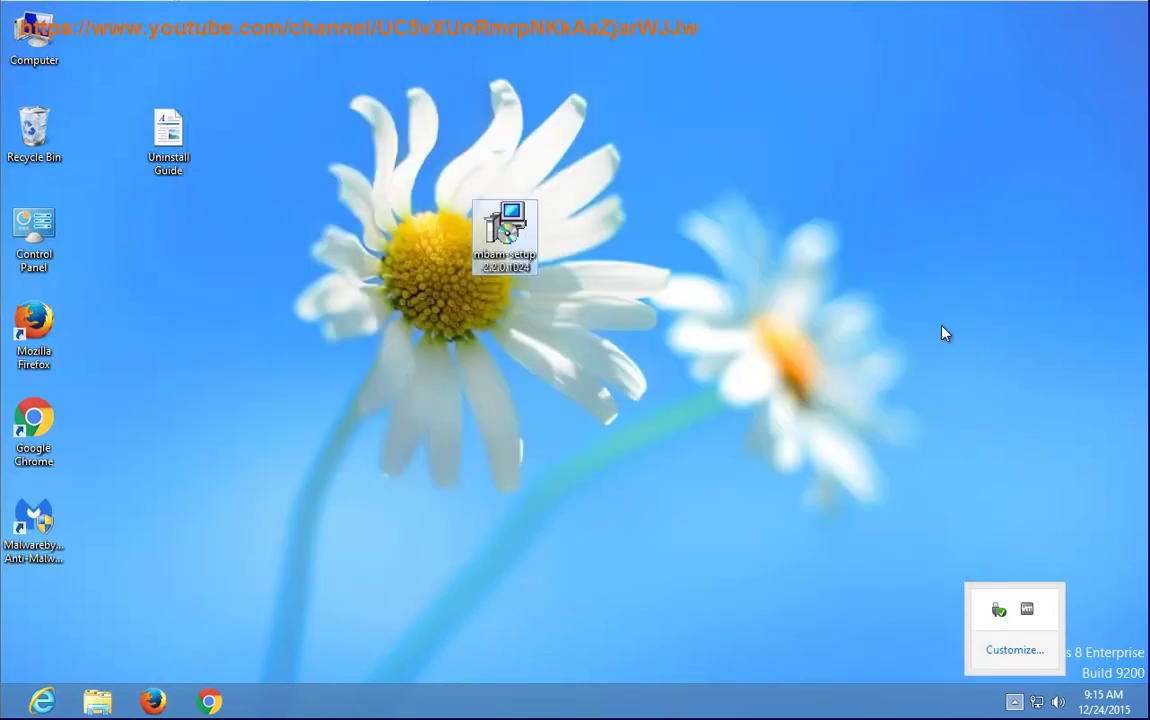
{"action": "key", "text": "super"}
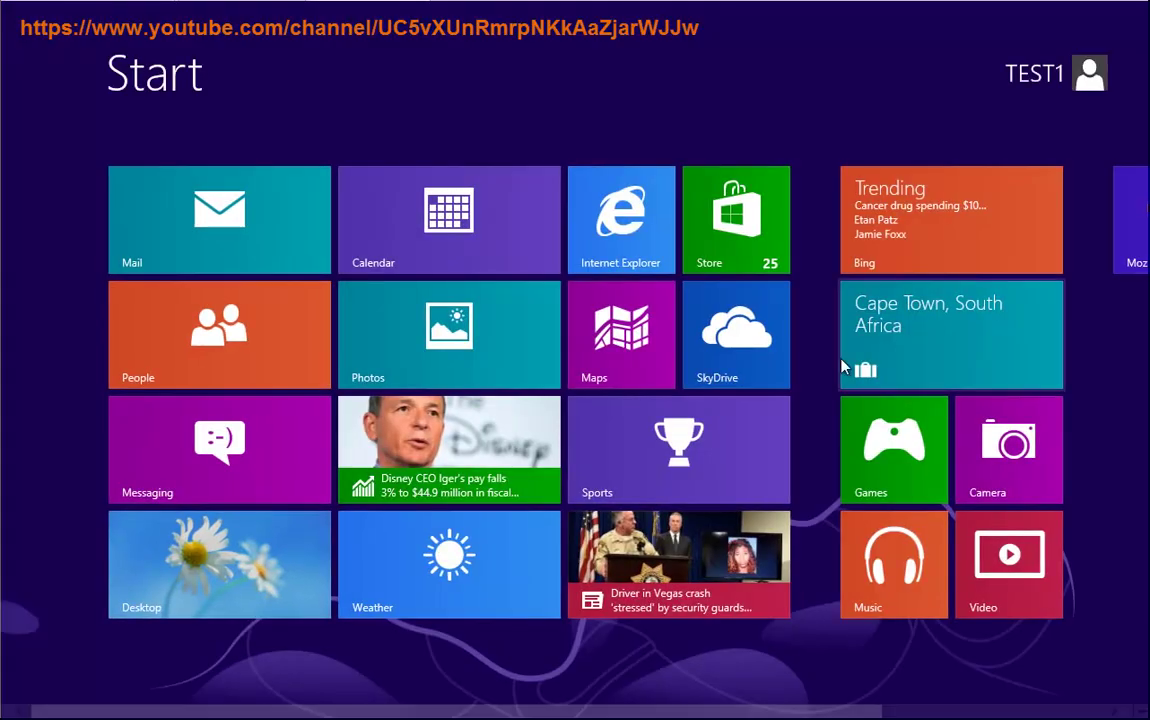
{"action": "scroll", "coordinate": [990, 640], "scroll_direction": "down", "scroll_amount": 3}
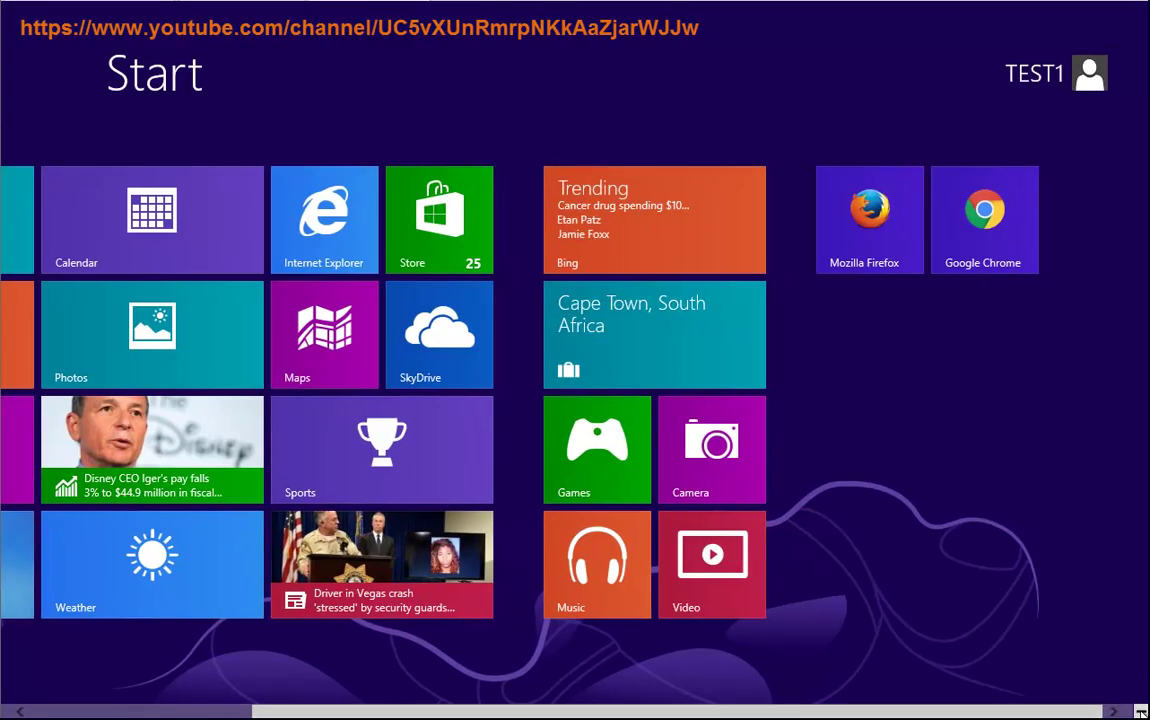
{"action": "mouse_move", "coordinate": [1140, 712]}
{"action": "left_click", "coordinate": [1109, 540]}
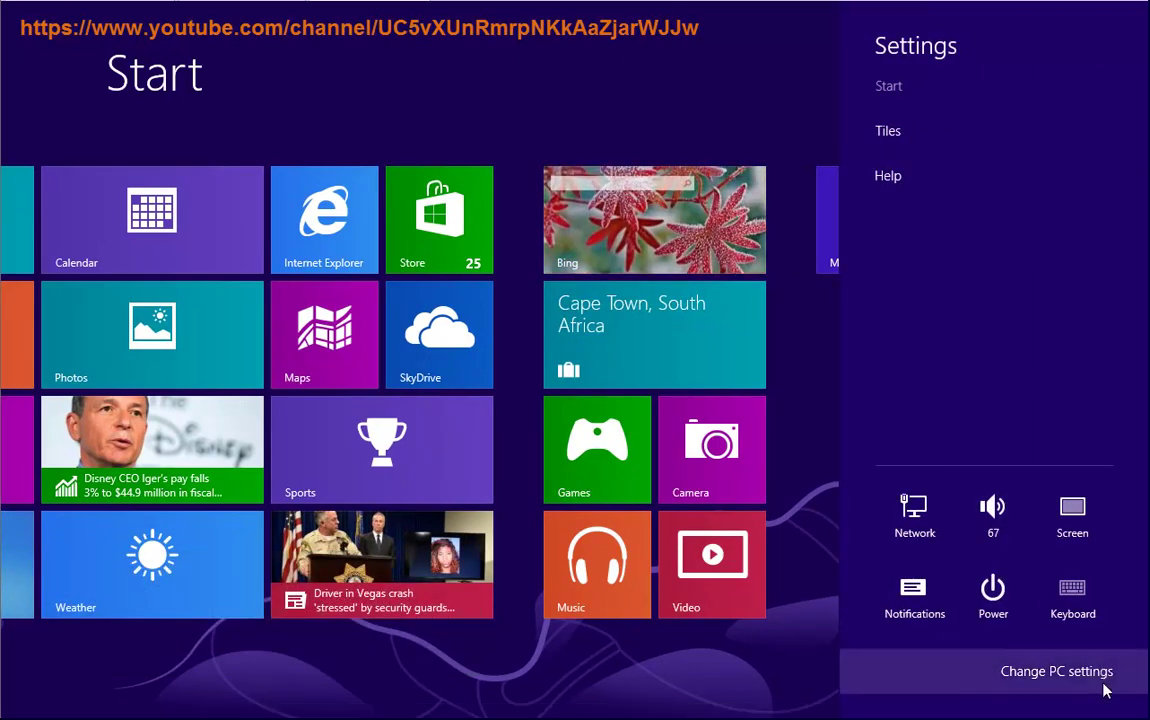
{"action": "key", "text": "super"}
{"action": "key", "text": "super"}
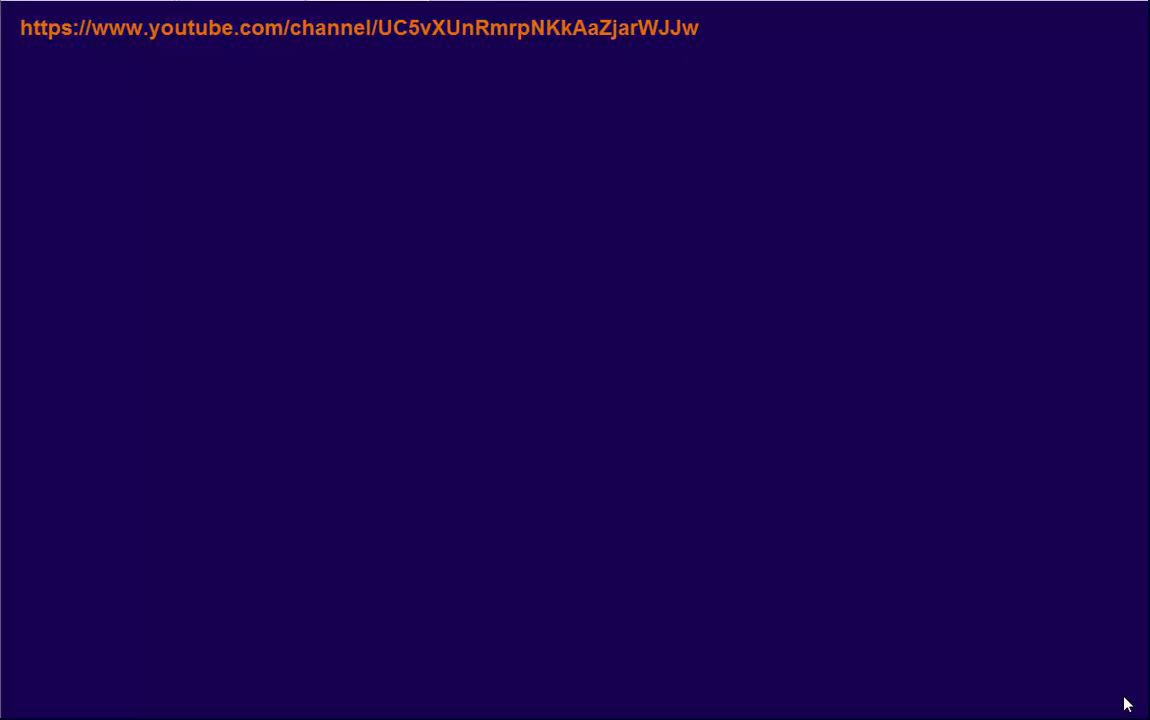
Step: Search the installed apps for "control" and open Control Panel
{"action": "scroll", "coordinate": [1128, 705], "scroll_direction": "down", "scroll_amount": 3}
{"action": "mouse_move", "coordinate": [1140, 712]}
{"action": "left_click", "coordinate": [1112, 180]}
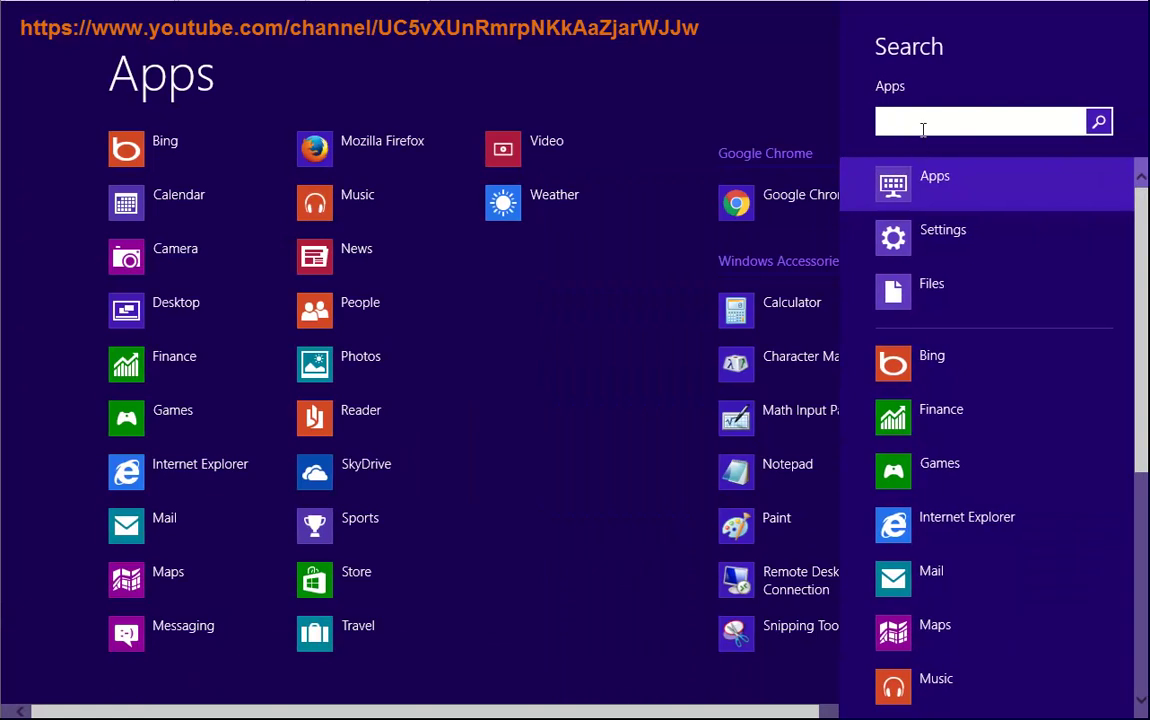
{"action": "type", "text": "control"}
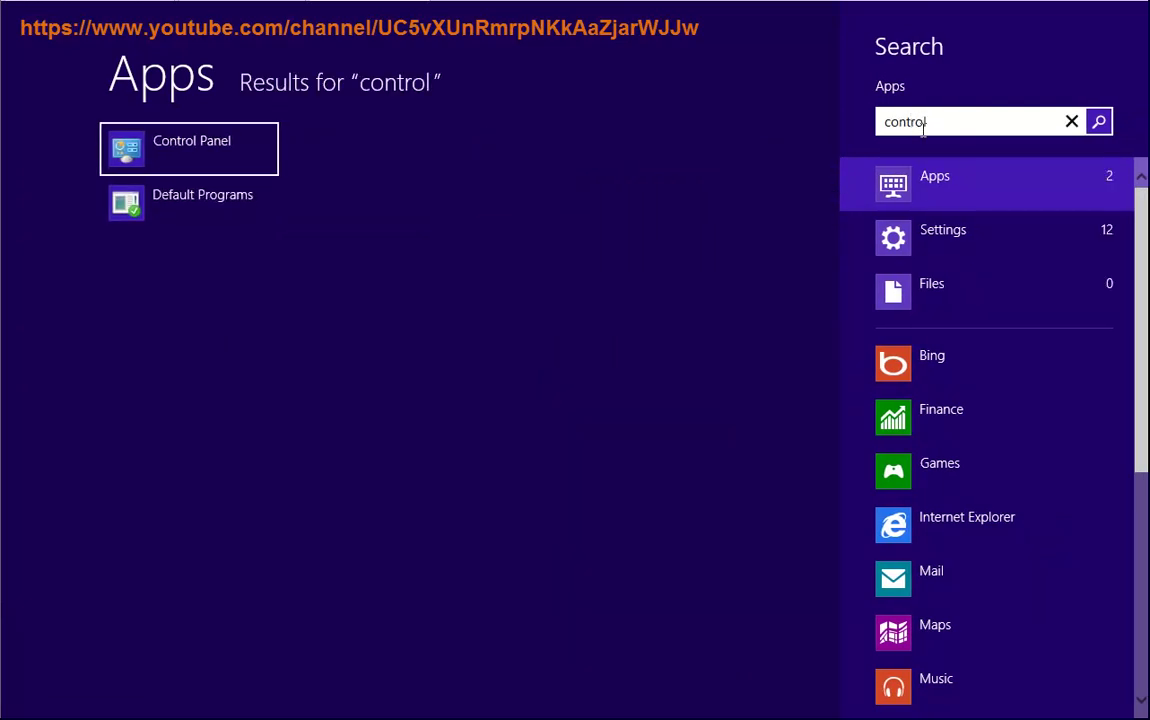
{"action": "left_click", "coordinate": [243, 157]}
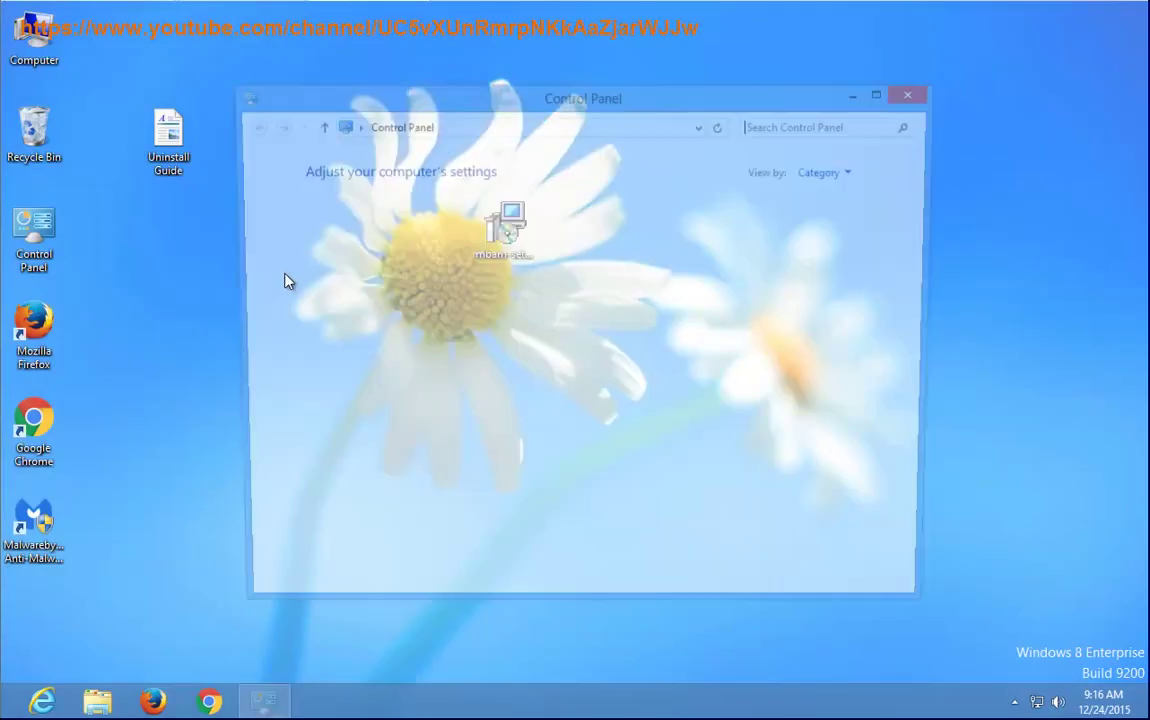
Step: Uninstall Malwarebytes Anti-Malware from the installed programs list and confirm the removal of all its components
{"action": "left_click", "coordinate": [398, 440]}
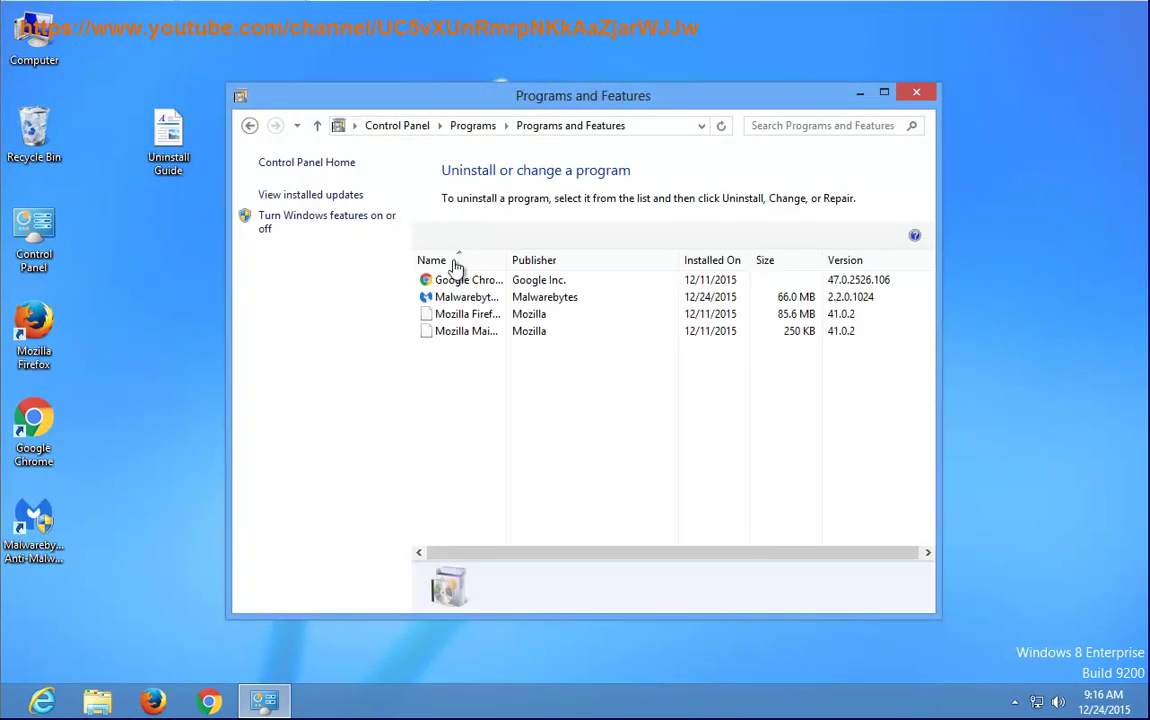
{"action": "left_click", "coordinate": [430, 297]}
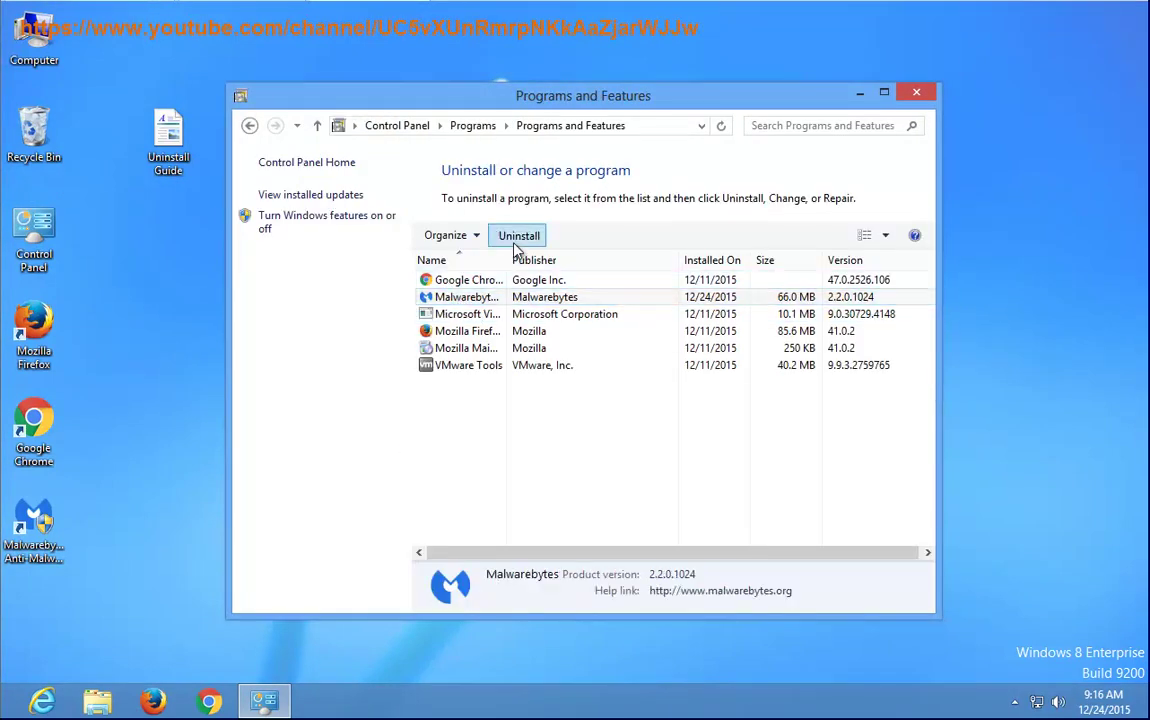
{"action": "left_click", "coordinate": [518, 235]}
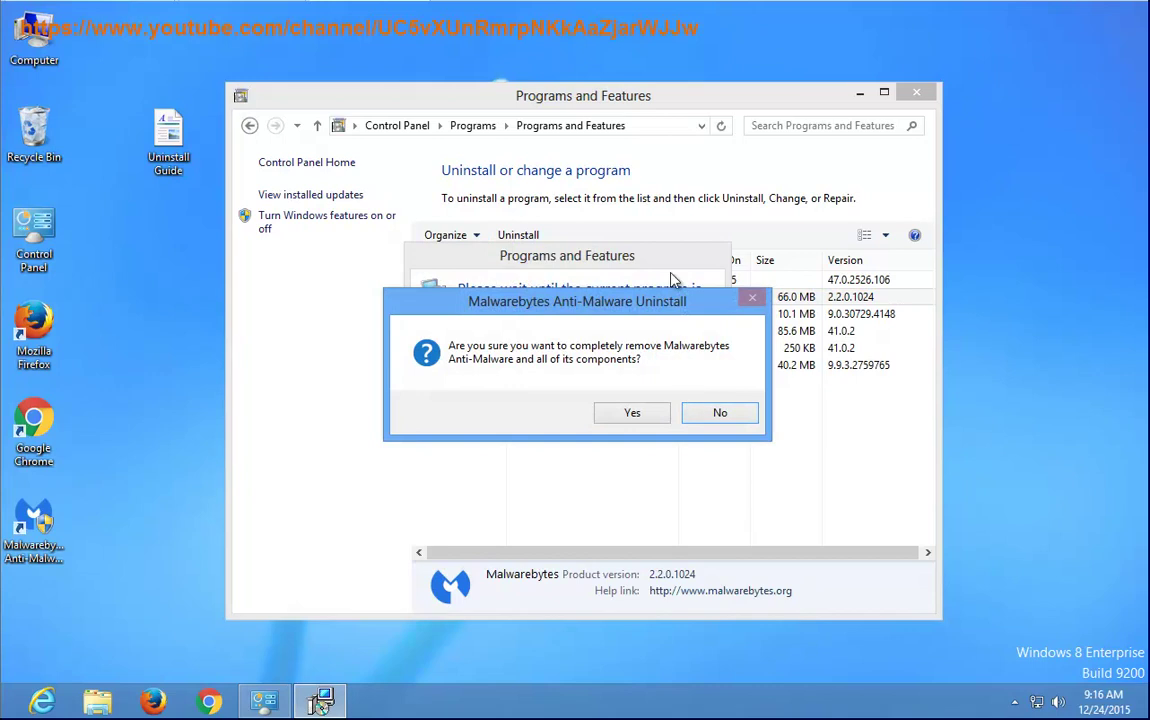
{"action": "left_click", "coordinate": [671, 286]}
{"action": "left_click", "coordinate": [672, 362]}
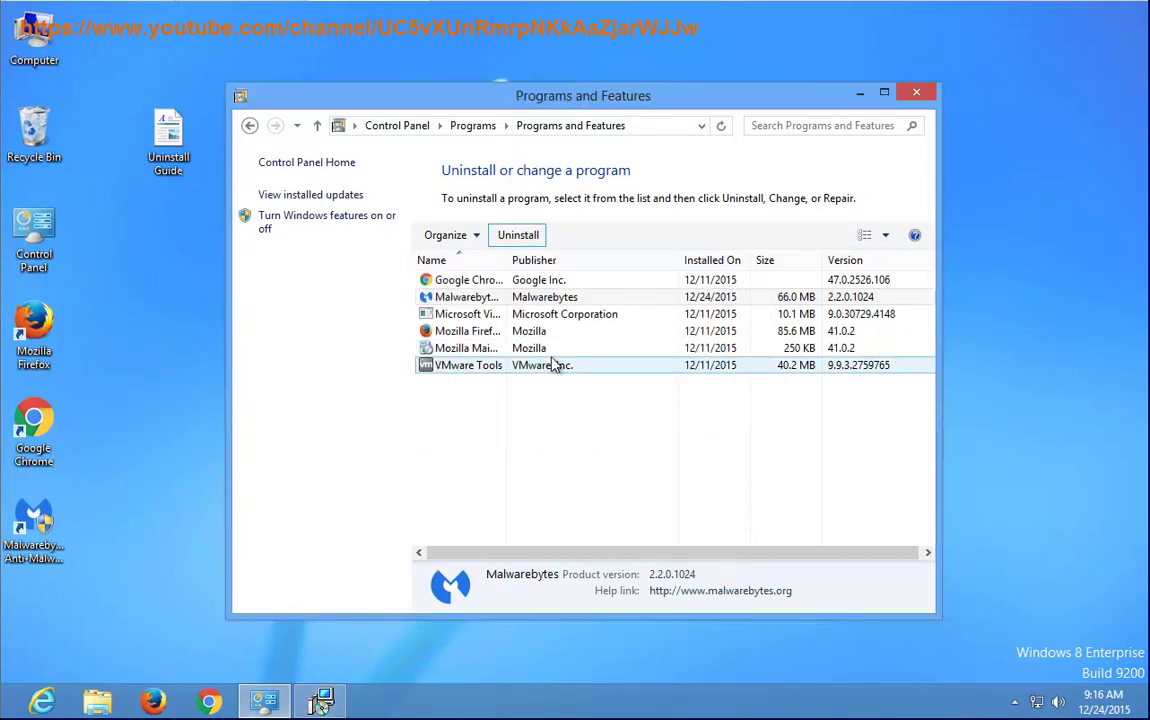
Step: Complete the Malwarebytes Anti-Malware uninstall, dismiss its completion notice, then refresh and close the installed programs list
{"action": "left_click", "coordinate": [321, 702]}
{"action": "mouse_move", "coordinate": [583, 308]}
{"action": "left_mouse_down"}
{"action": "mouse_move", "coordinate": [598, 329]}
{"action": "mouse_move", "coordinate": [576, 326]}
{"action": "left_mouse_up"}
{"action": "left_click", "coordinate": [660, 433]}
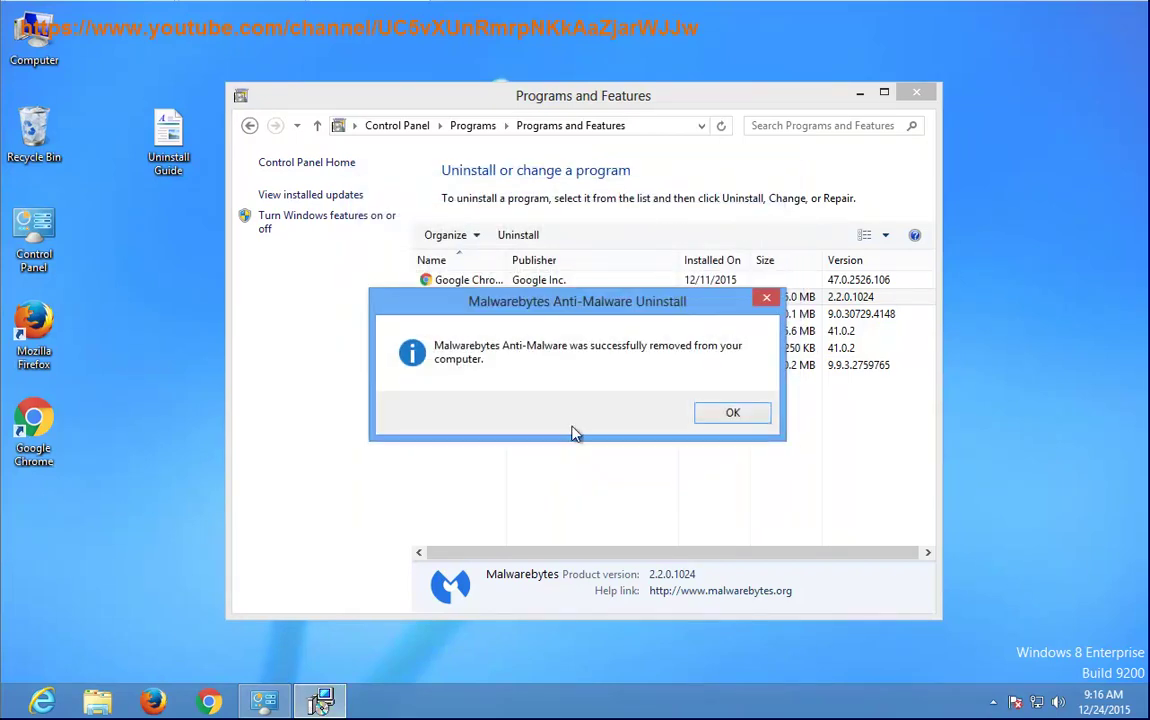
{"action": "left_click", "coordinate": [718, 420]}
{"action": "right_click", "coordinate": [430, 404]}
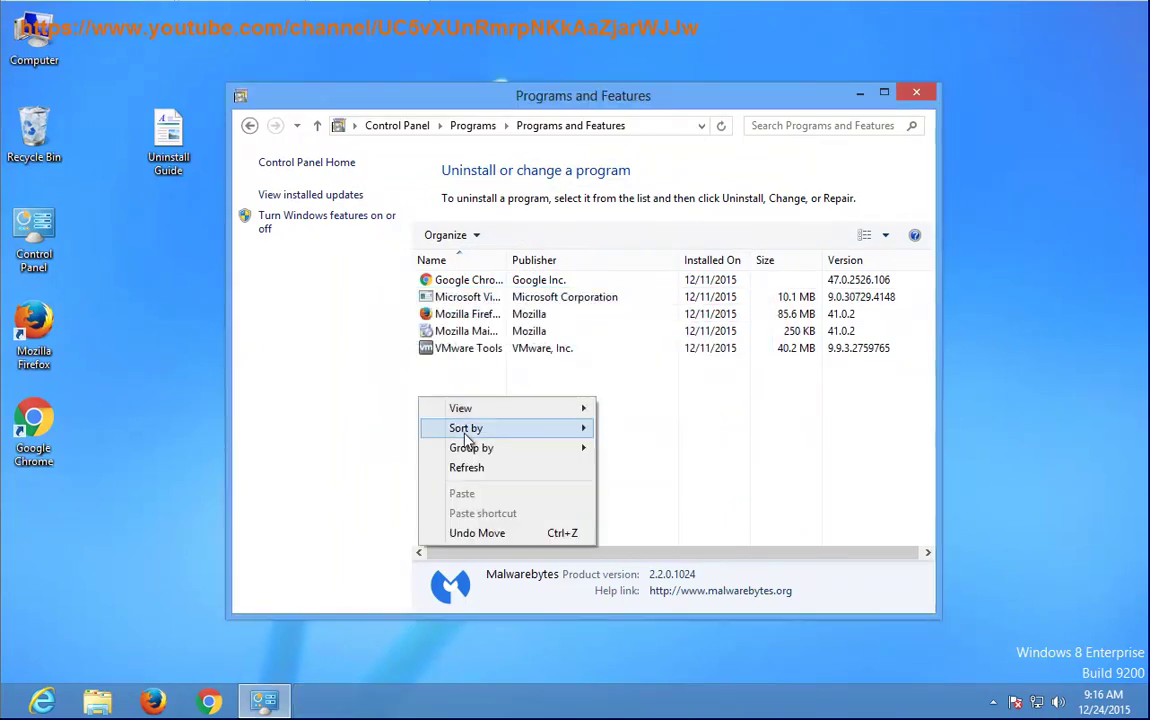
{"action": "left_click", "coordinate": [478, 467]}
{"action": "left_click", "coordinate": [917, 94]}
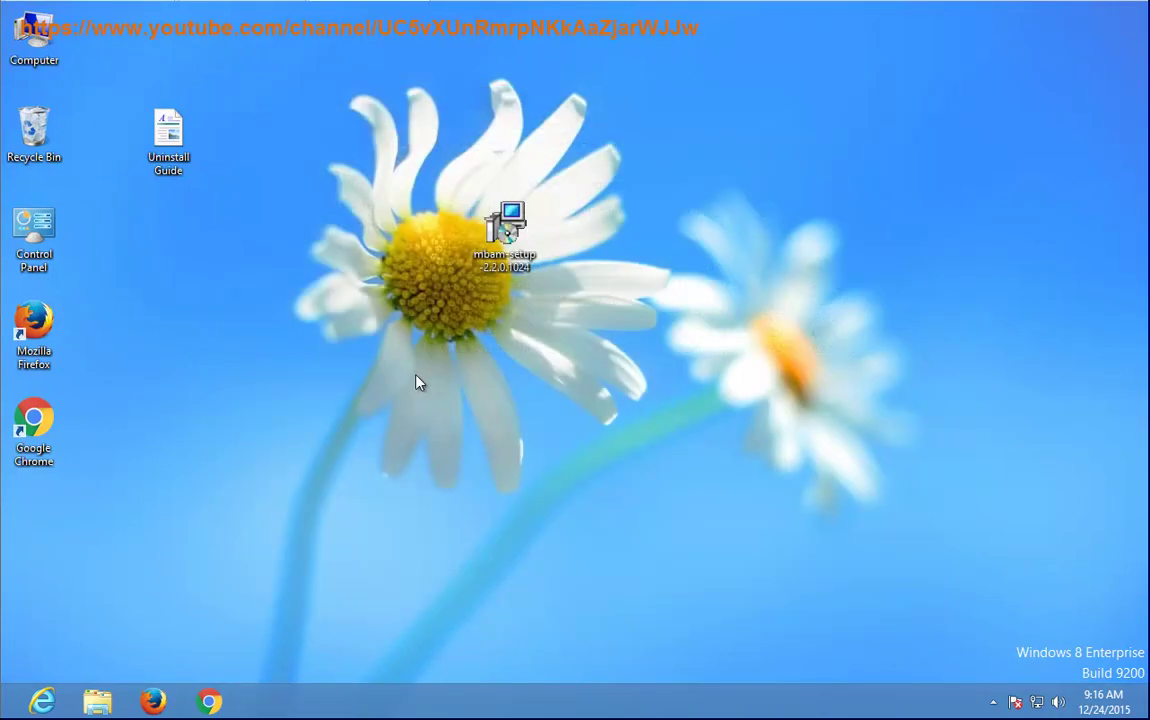
Step: Open the Power options in the Start screen's settings to locate the restart command
{"action": "key", "text": "super"}
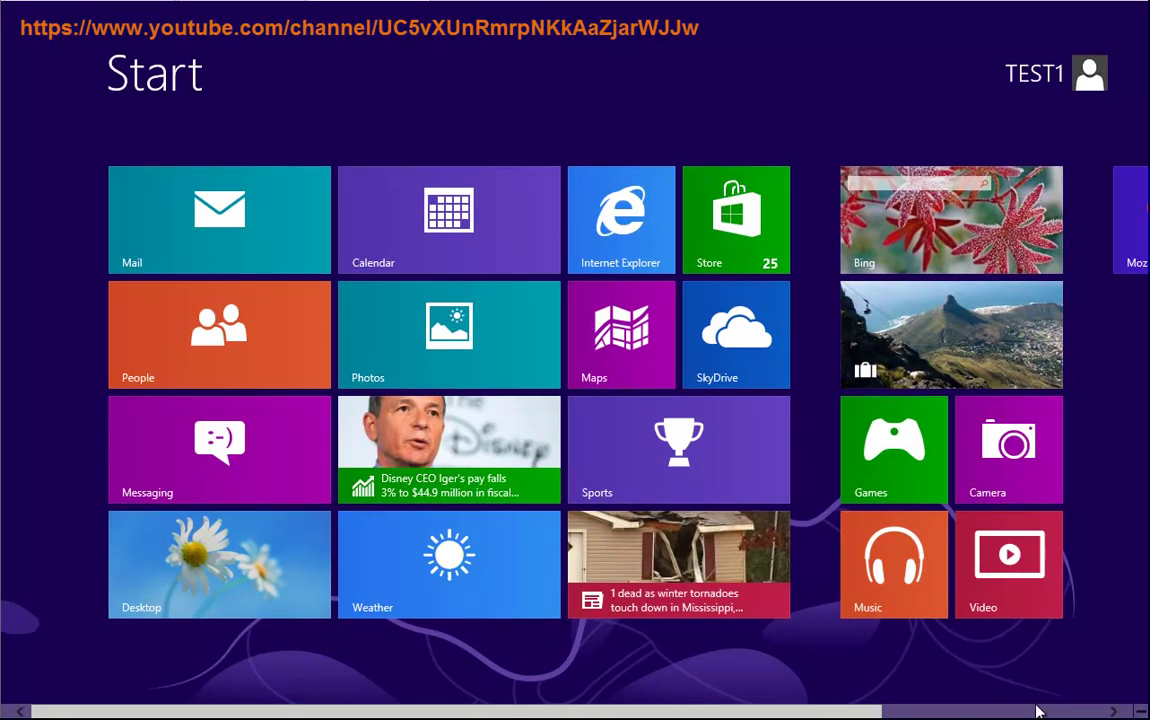
{"action": "scroll", "coordinate": [1024, 696], "scroll_direction": "down", "scroll_amount": 3}
{"action": "mouse_move", "coordinate": [1148, 715]}
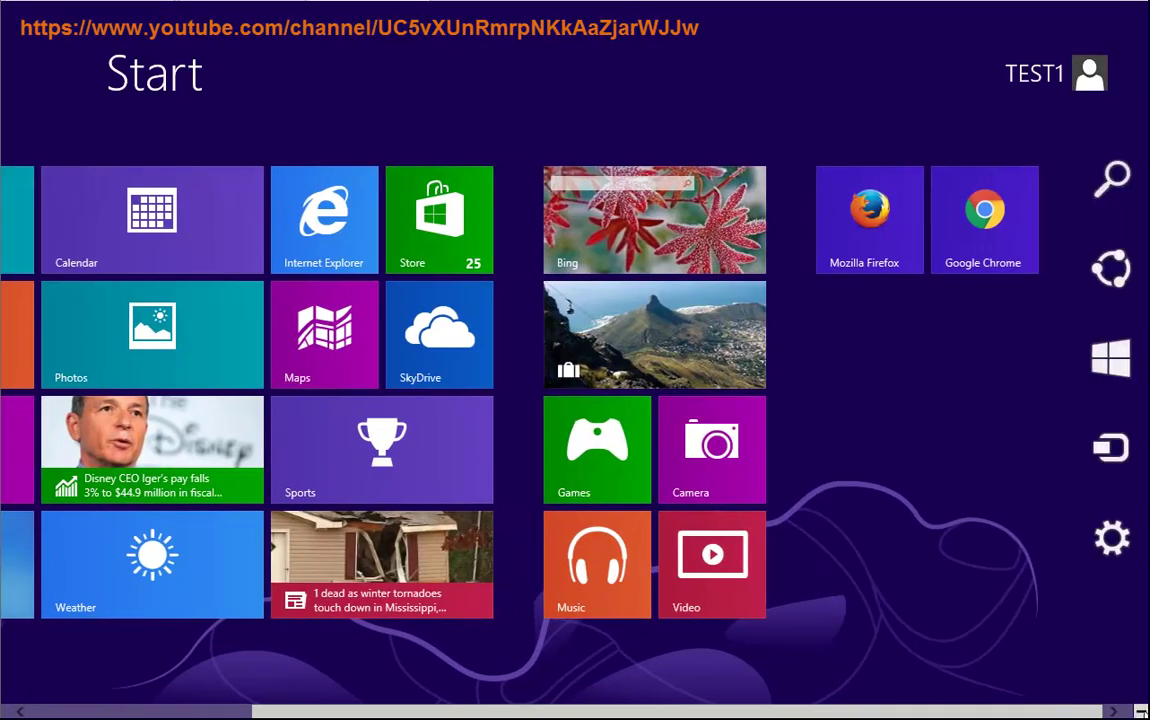
{"action": "left_click", "coordinate": [1114, 538]}
{"action": "left_click", "coordinate": [1018, 596]}
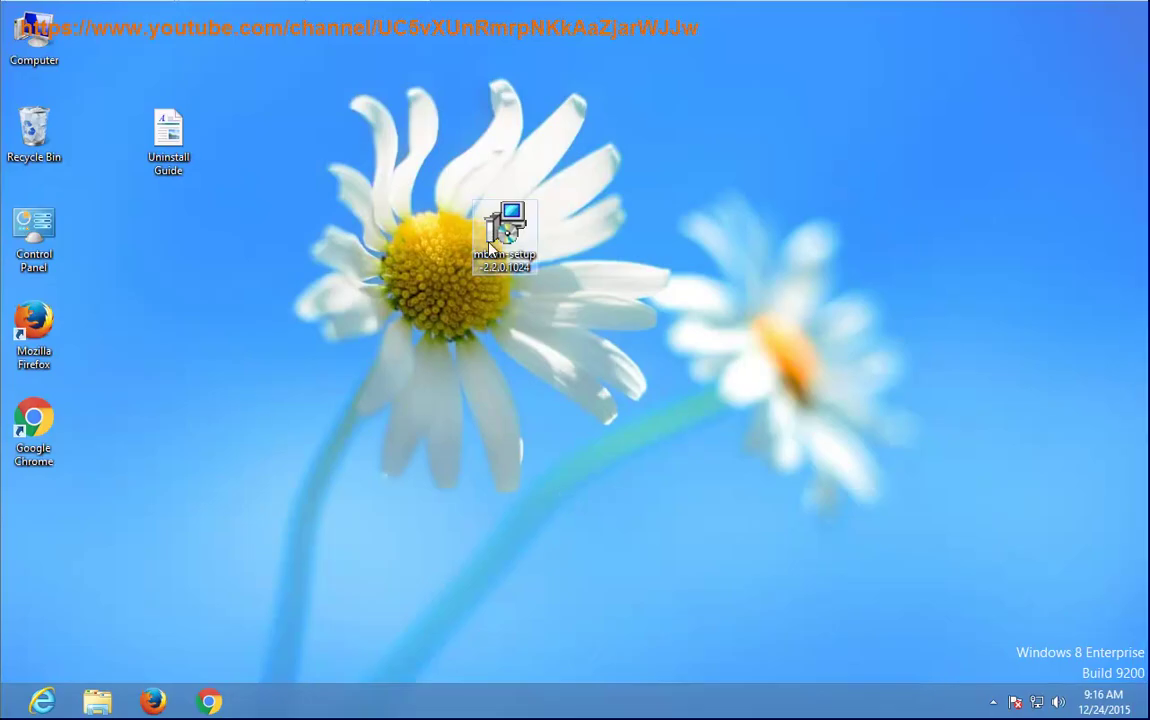
Step: Copy the word "Malwarebytes" from the description in the properties of the mbam-setup-2.2.0.1024 file
{"action": "right_click", "coordinate": [506, 230]}
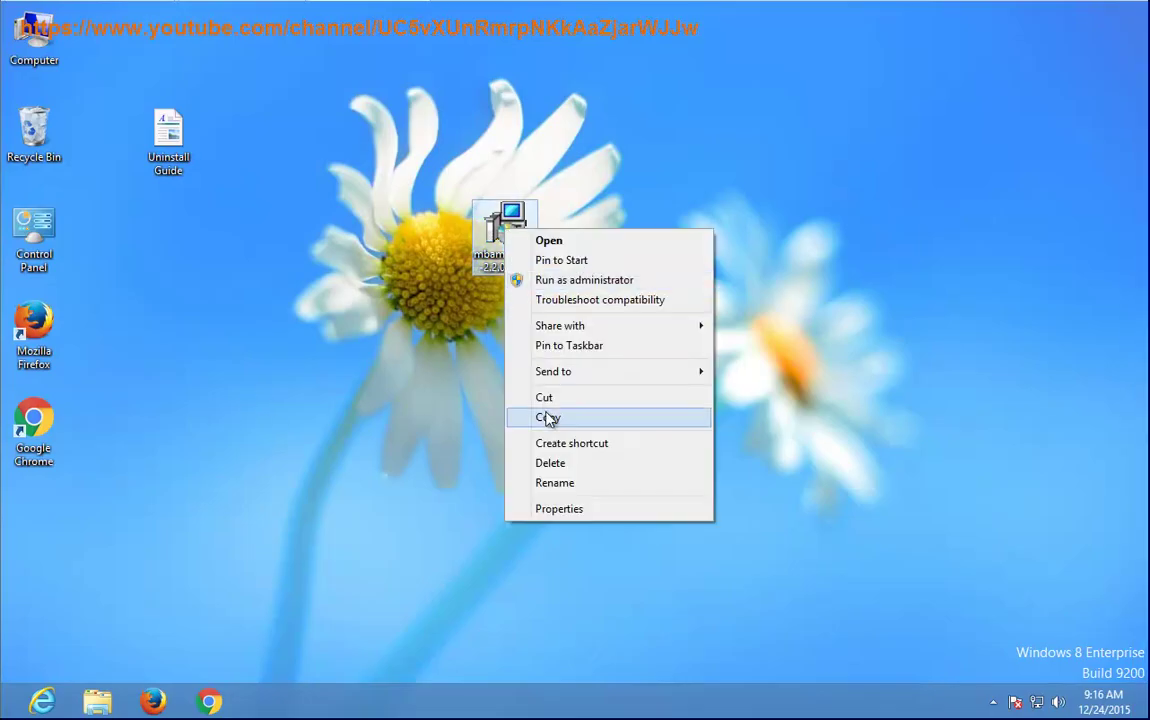
{"action": "left_click", "coordinate": [549, 508]}
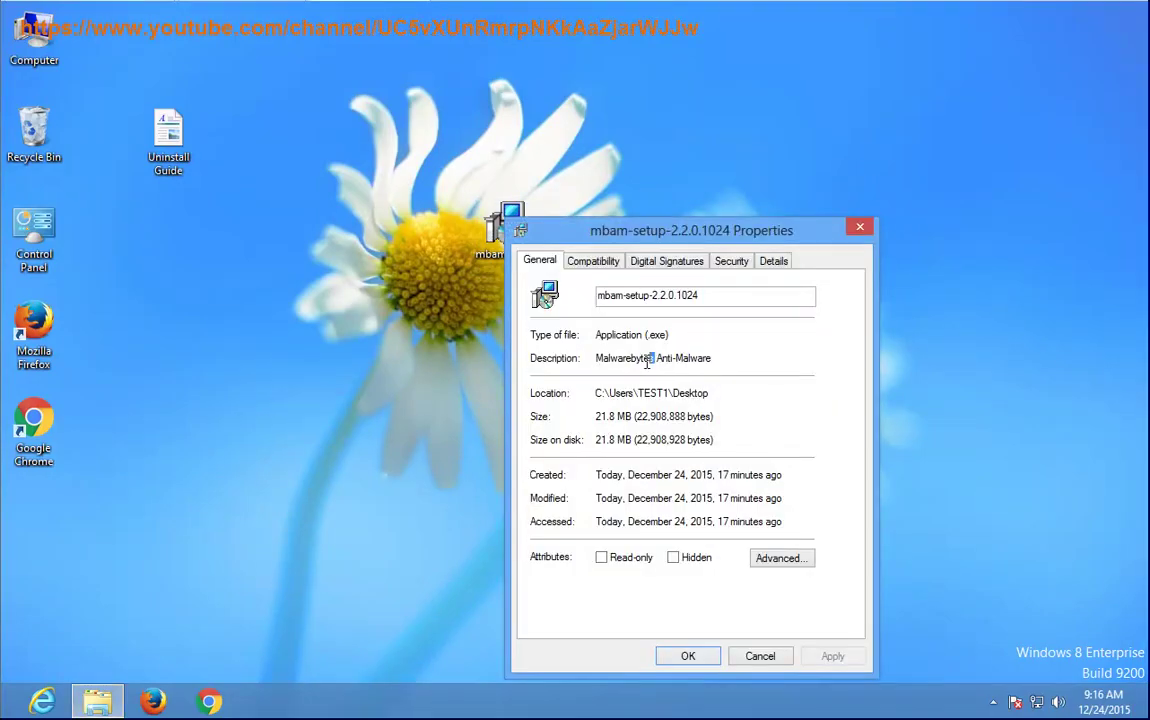
{"action": "right_click", "coordinate": [600, 356]}
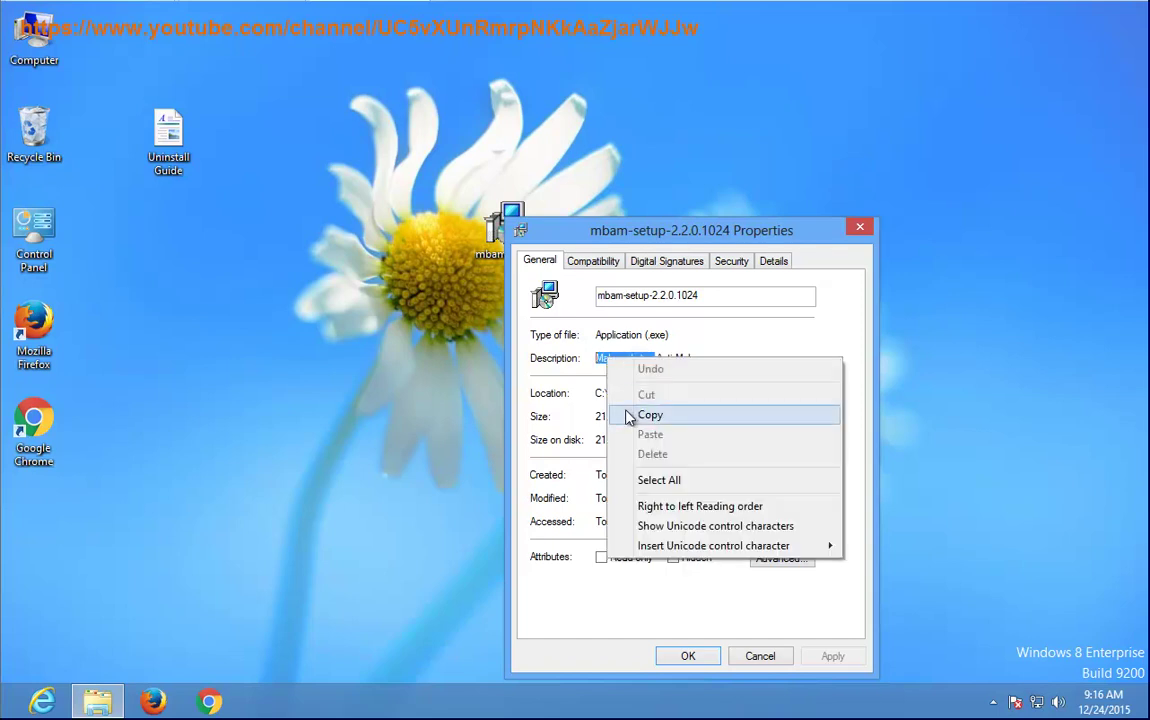
{"action": "left_click", "coordinate": [634, 413]}
Step: Open Computer, set its folder options to show hidden files, folders, and drives, and search it for "Malwarebytes"
{"action": "left_click", "coordinate": [20, 35]}
{"action": "double_click", "coordinate": [20, 35]}
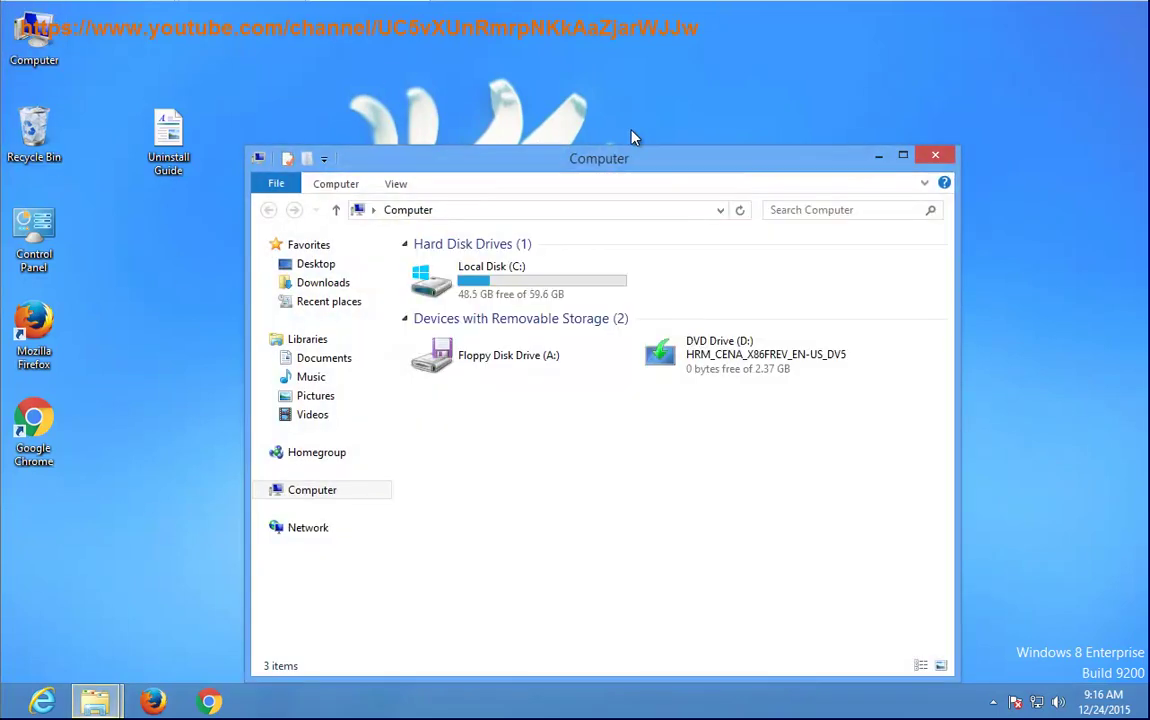
{"action": "left_click", "coordinate": [394, 186]}
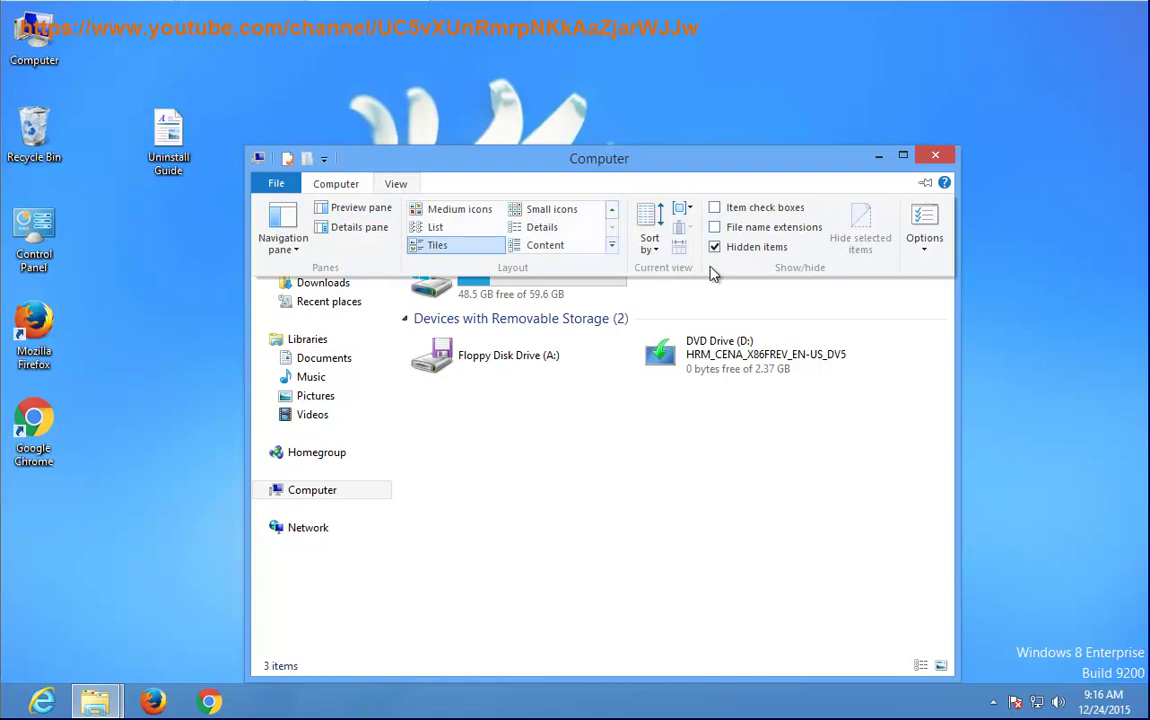
{"action": "left_click", "coordinate": [924, 225]}
{"action": "left_click", "coordinate": [339, 286]}
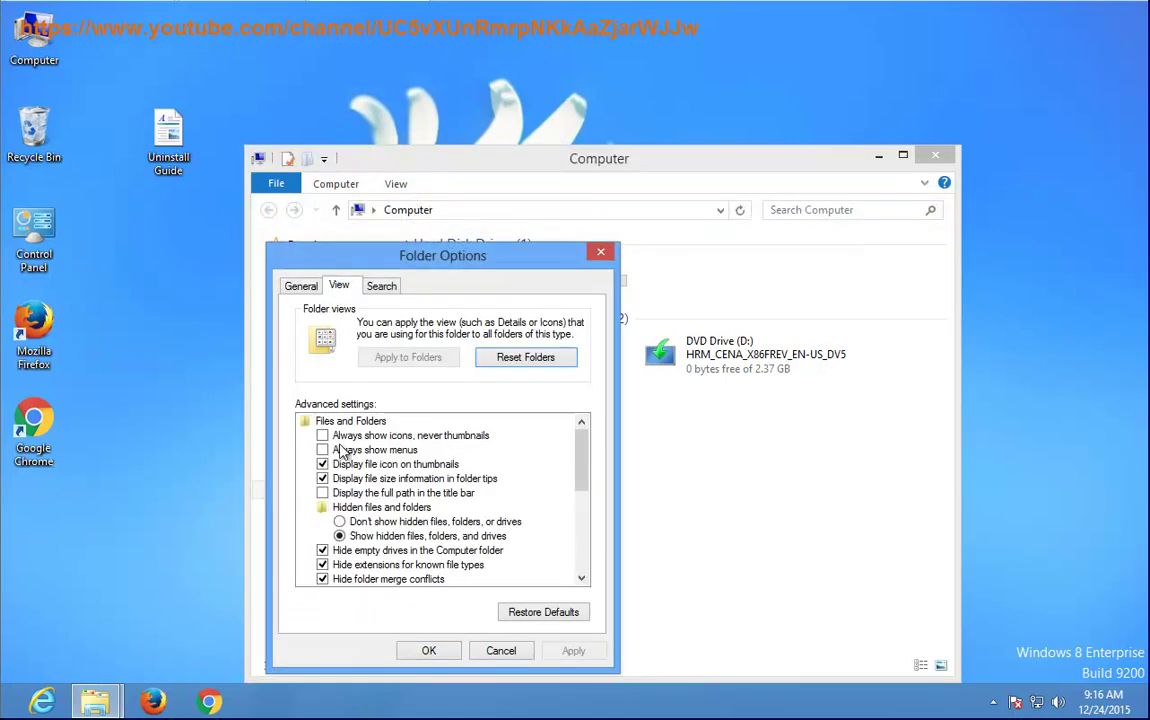
{"action": "left_click", "coordinate": [350, 538]}
{"action": "left_click", "coordinate": [430, 652]}
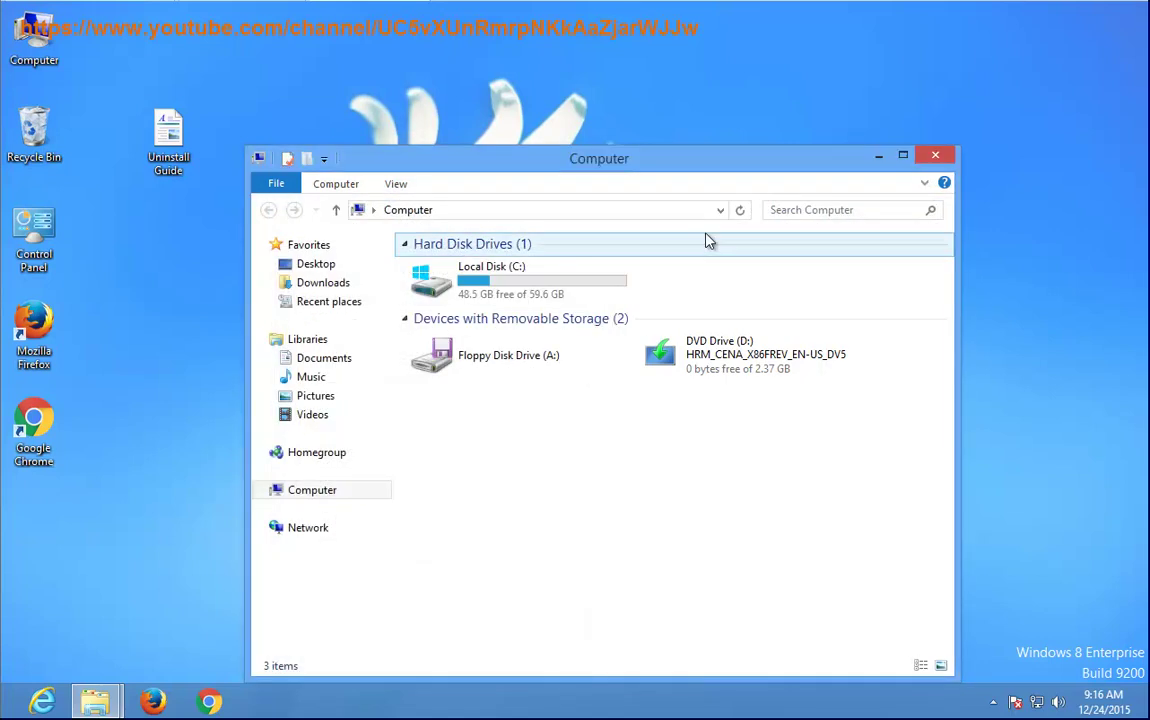
{"action": "right_click", "coordinate": [766, 212]}
{"action": "left_click", "coordinate": [798, 261]}
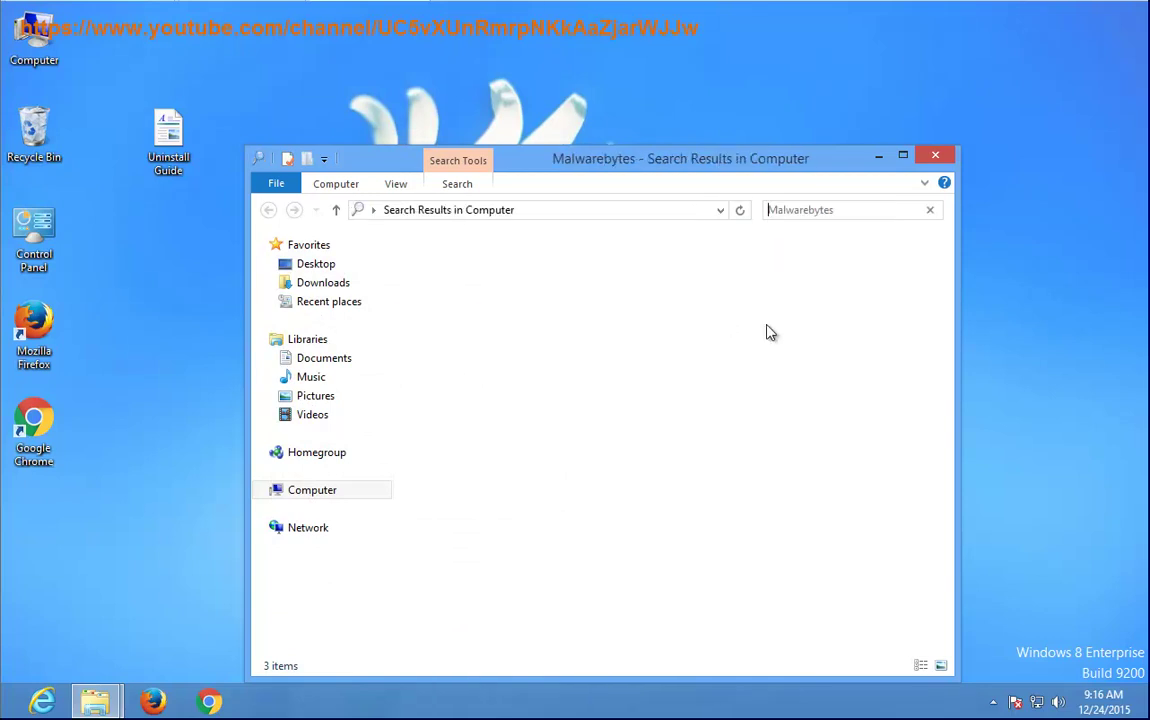
Step: Launch Registry Editor with the REGEDIT command, allow it to make changes, and search the registry for the copied word "Malwarebytes"
{"action": "key", "text": "super+r"}
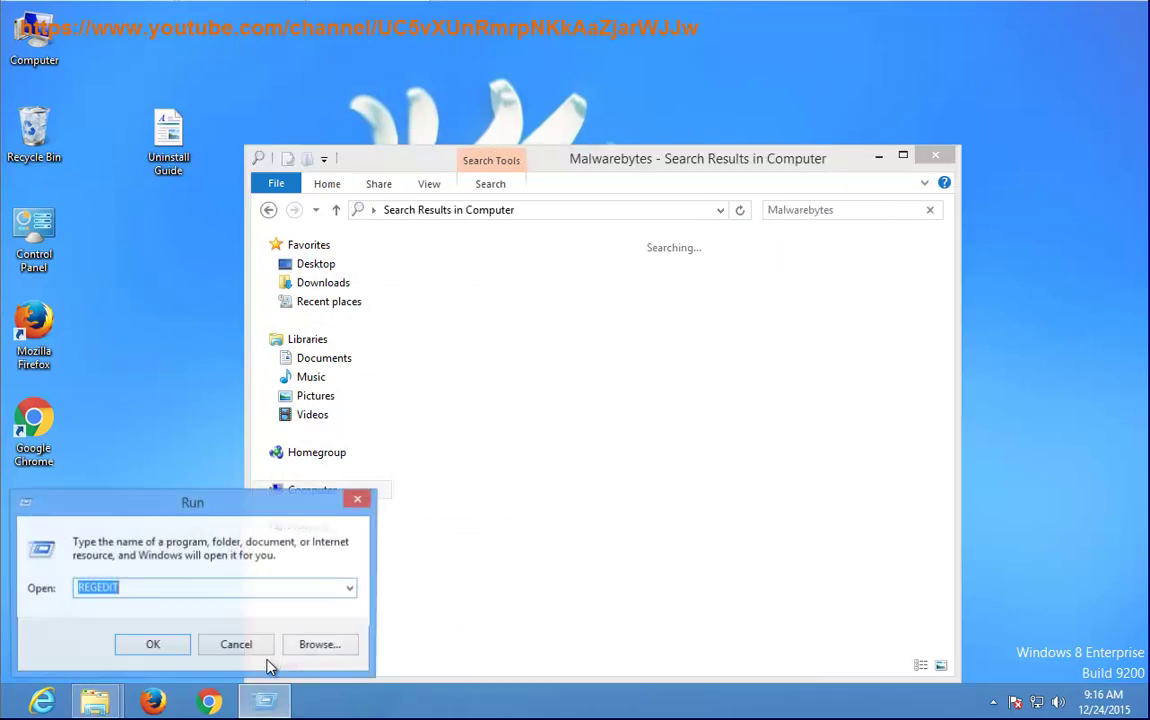
{"action": "left_click", "coordinate": [160, 645]}
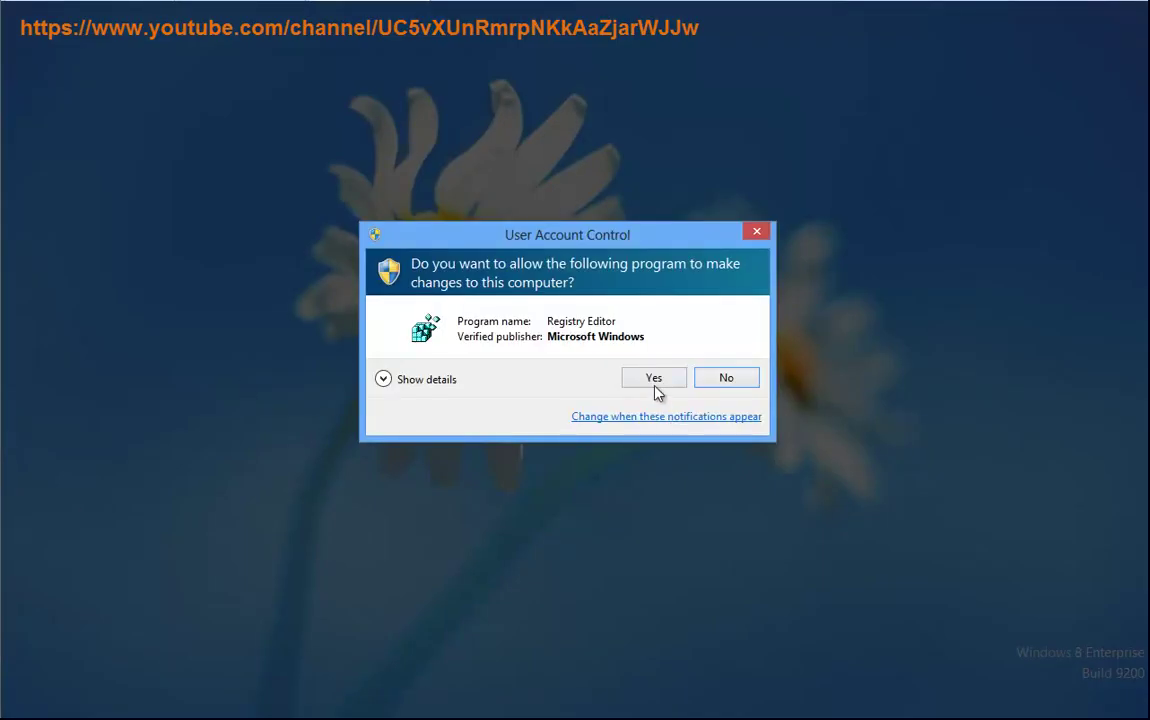
{"action": "left_click", "coordinate": [655, 387]}
{"action": "key", "text": "ctrl+f"}
{"action": "key", "text": "ctrl+v"}
{"action": "key", "text": "Return"}
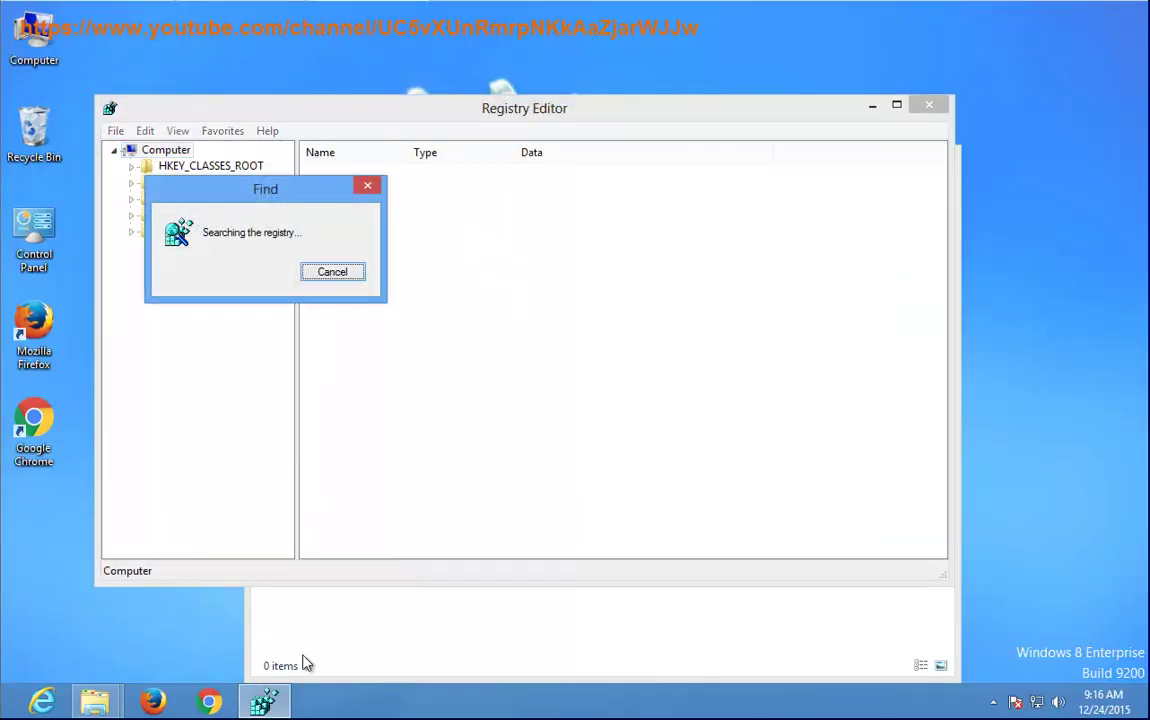
{"action": "left_click", "coordinate": [507, 652]}
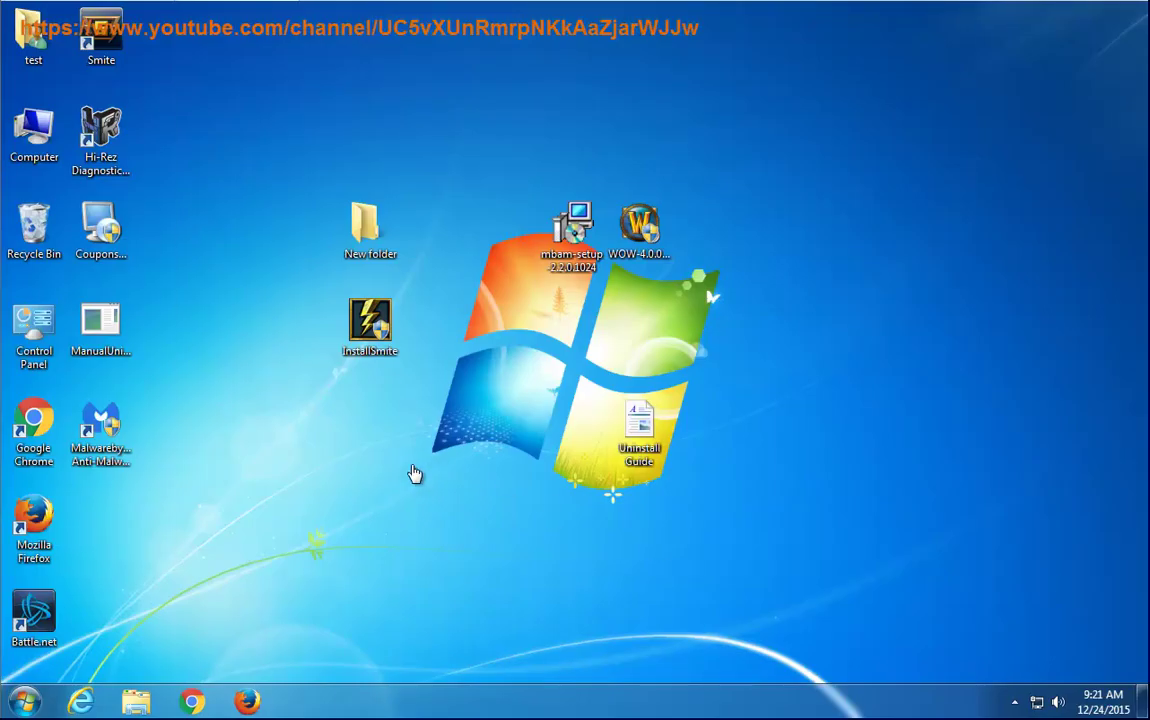
Step: Open Malwarebytes Anti-Malware on the Windows 7 desktop, exit it from the notification area and confirm the exit
{"action": "double_click", "coordinate": [100, 432]}
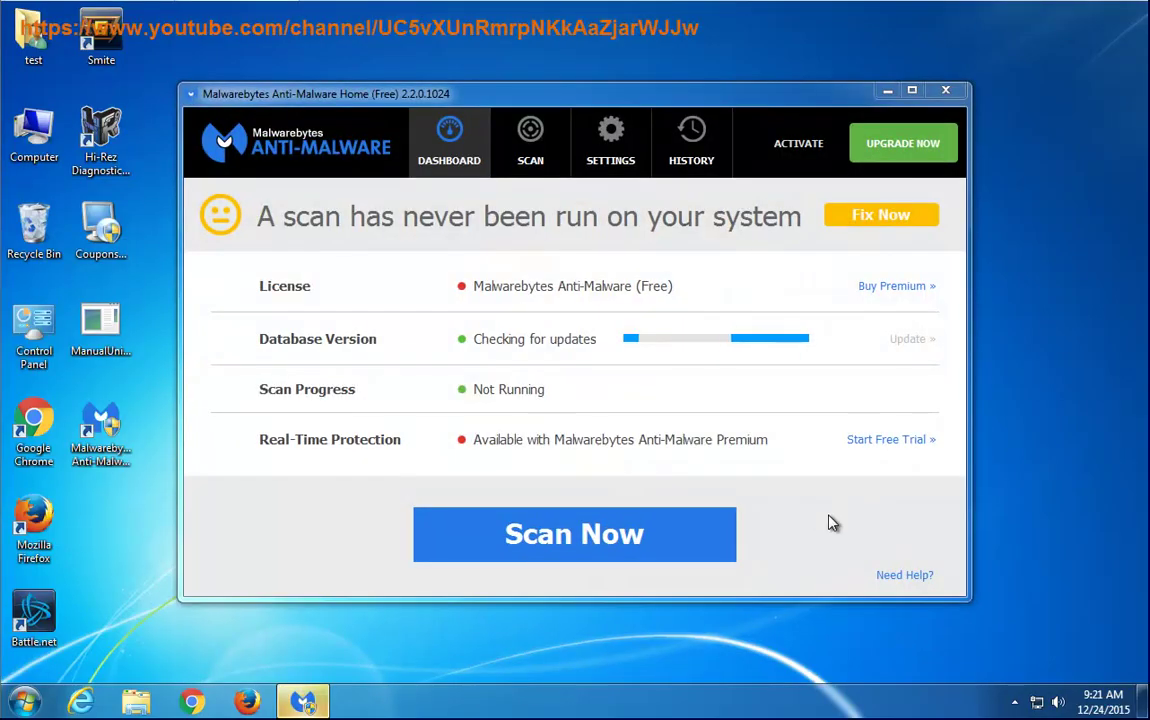
{"action": "left_click", "coordinate": [1015, 702]}
{"action": "right_click", "coordinate": [1042, 609]}
{"action": "left_click", "coordinate": [980, 672]}
{"action": "left_click", "coordinate": [600, 369]}
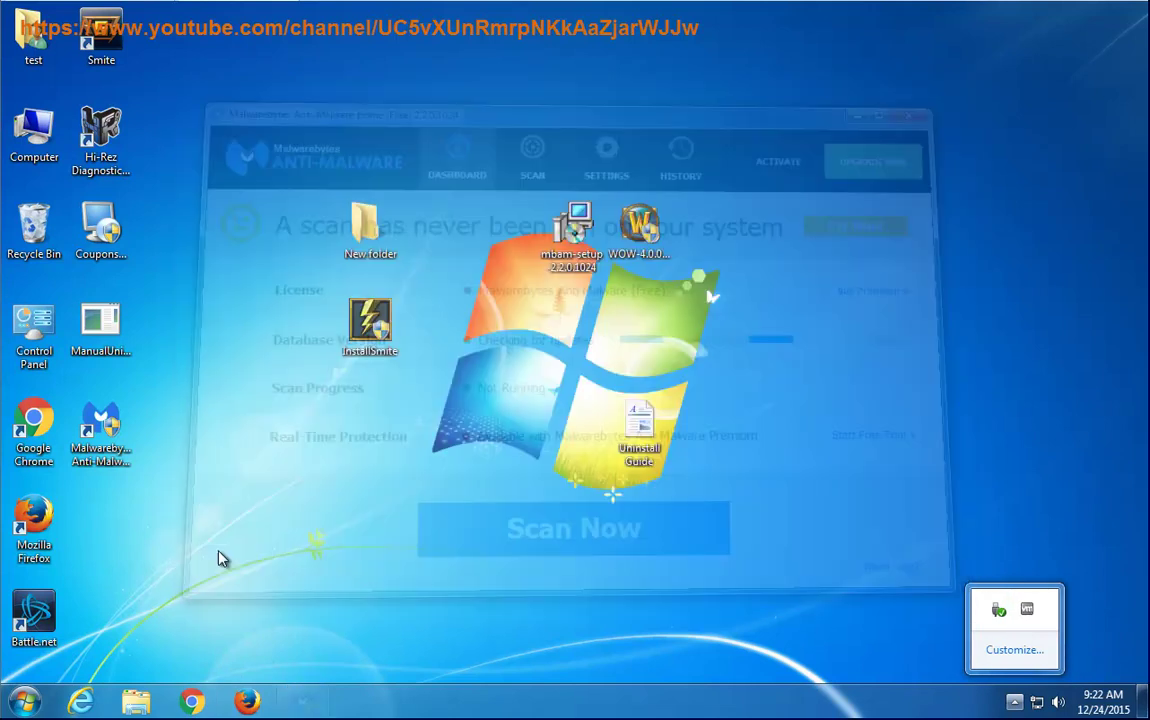
Step: Open the list of installed programs in Control Panel and move its window toward the middle of the desktop
{"action": "left_click", "coordinate": [26, 703]}
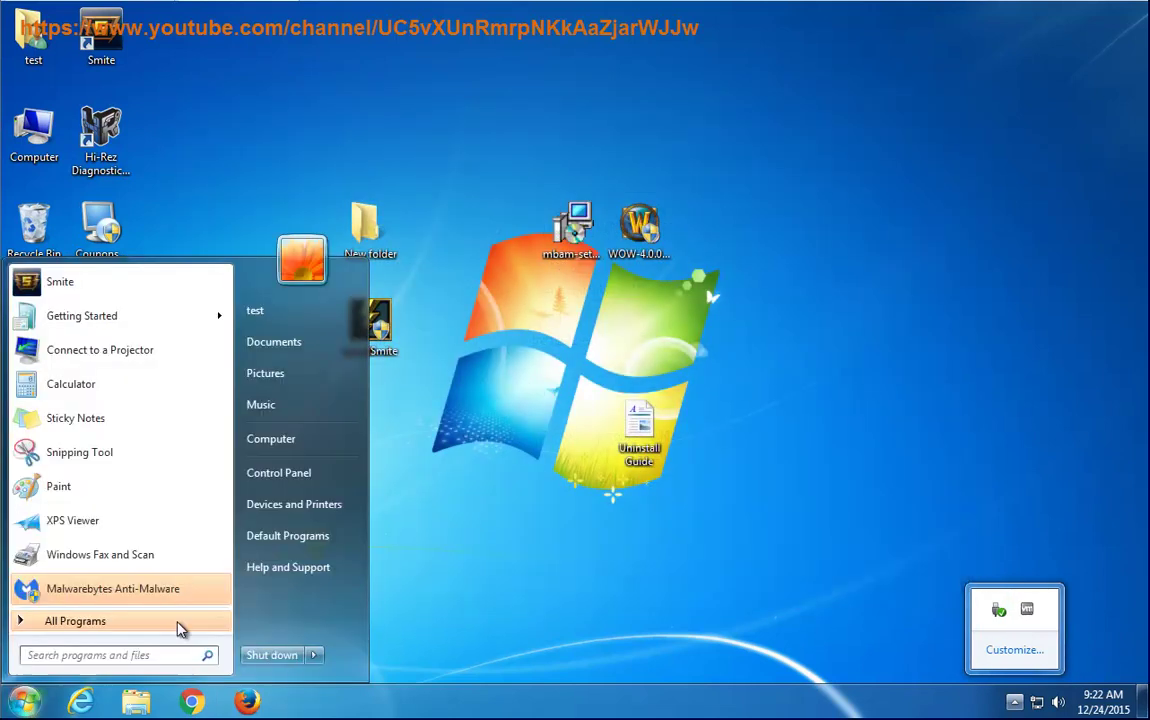
{"action": "left_click", "coordinate": [329, 474]}
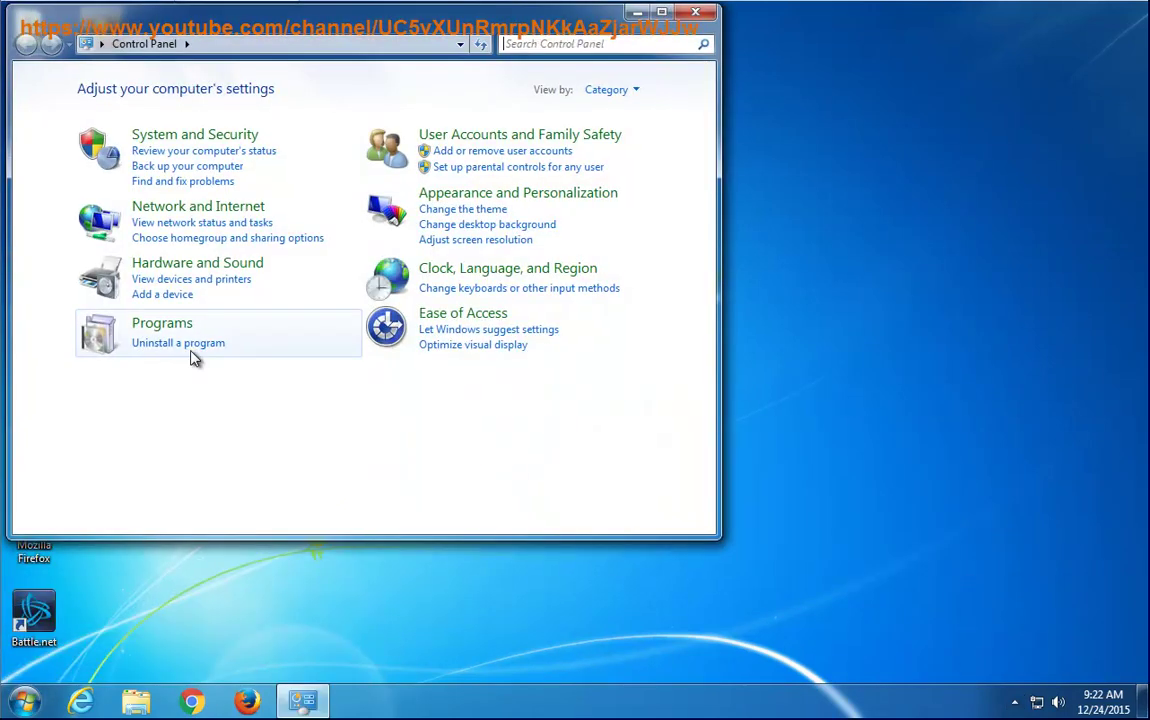
{"action": "left_click", "coordinate": [191, 351]}
{"action": "left_click", "coordinate": [294, 104]}
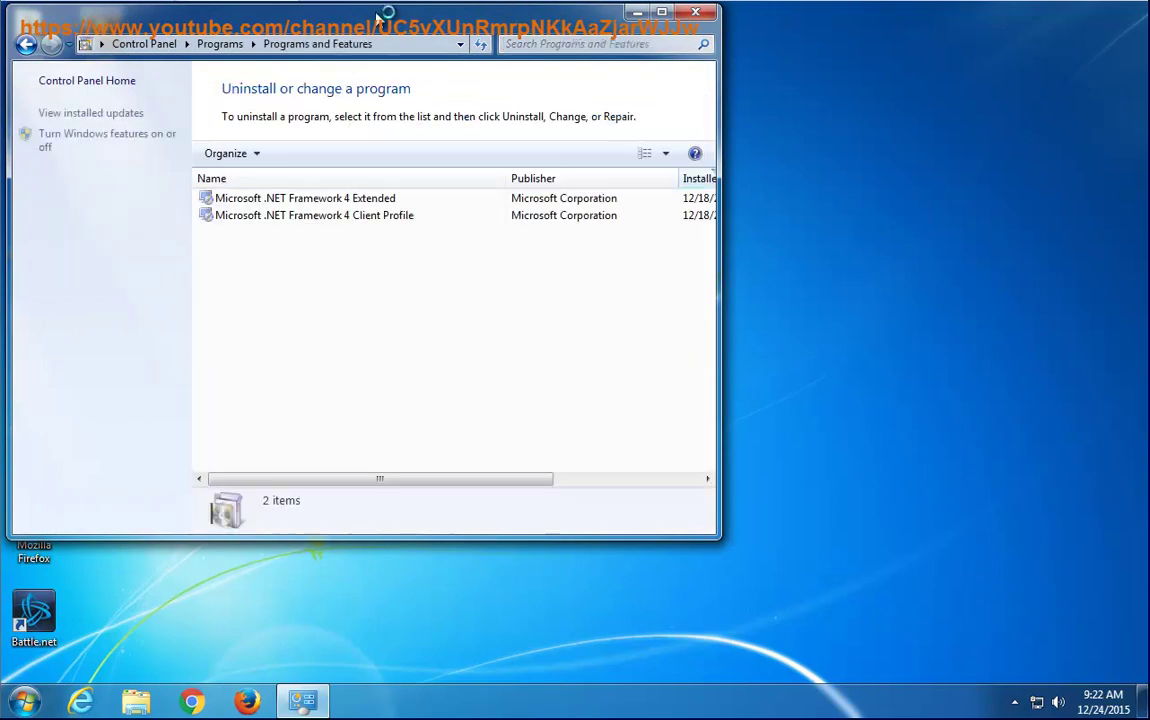
{"action": "left_click_drag", "start_coordinate": [378, 8], "coordinate": [554, 121]}
Step: Uninstall Malwarebytes Anti-Malware version 2.2.0.1024, confirm the removal of all its components, and close the programs list
{"action": "left_click", "coordinate": [525, 311]}
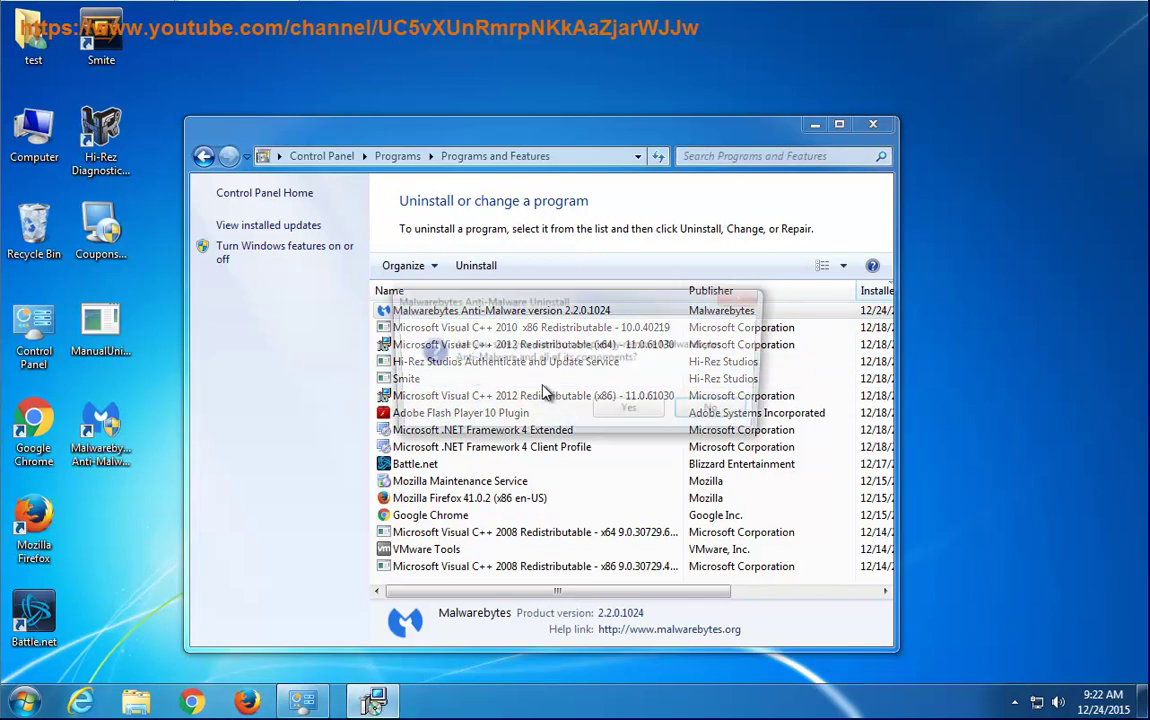
{"action": "left_click", "coordinate": [624, 444]}
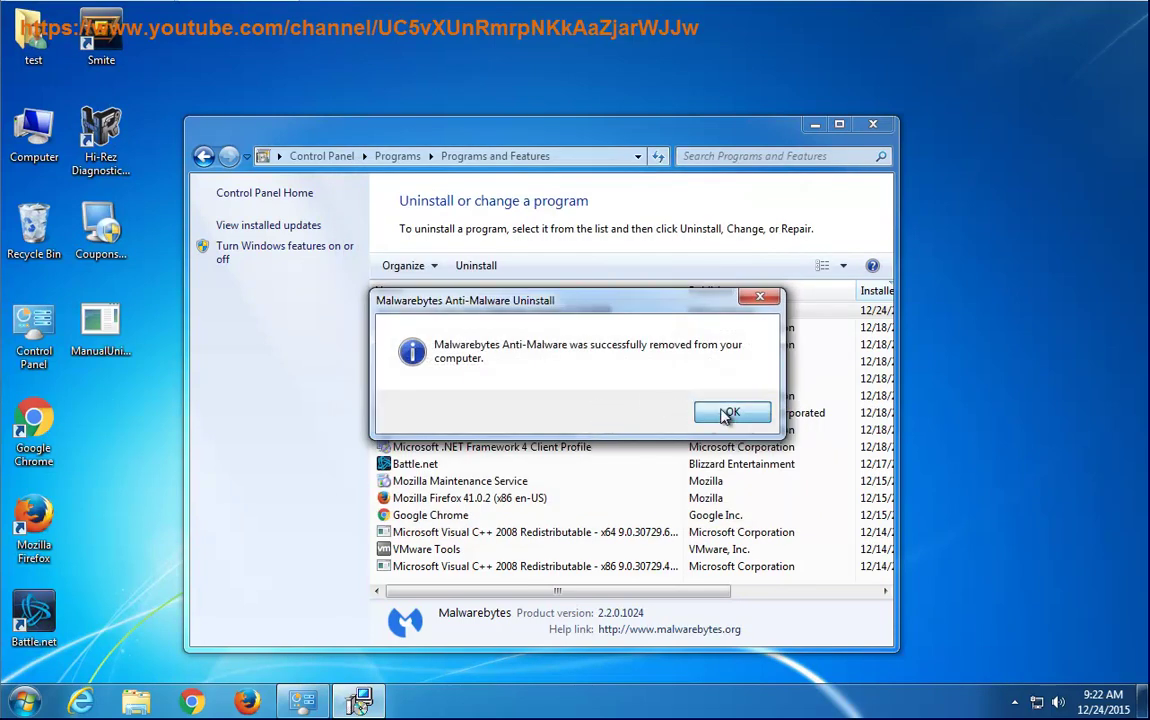
{"action": "left_click", "coordinate": [727, 416]}
{"action": "key", "text": "alt+F4"}
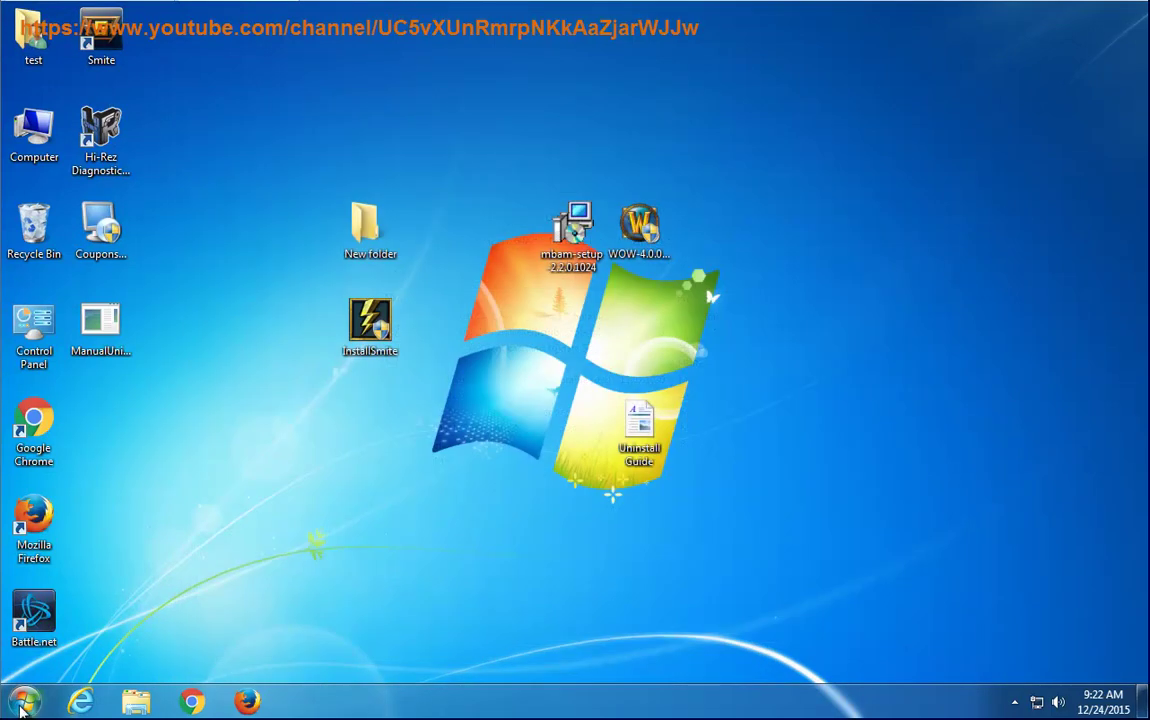
Step: Open Computer from the Start menu and set the folder options to show hidden files, folders, and drives
{"action": "left_click", "coordinate": [33, 697]}
{"action": "mouse_move", "coordinate": [310, 655]}
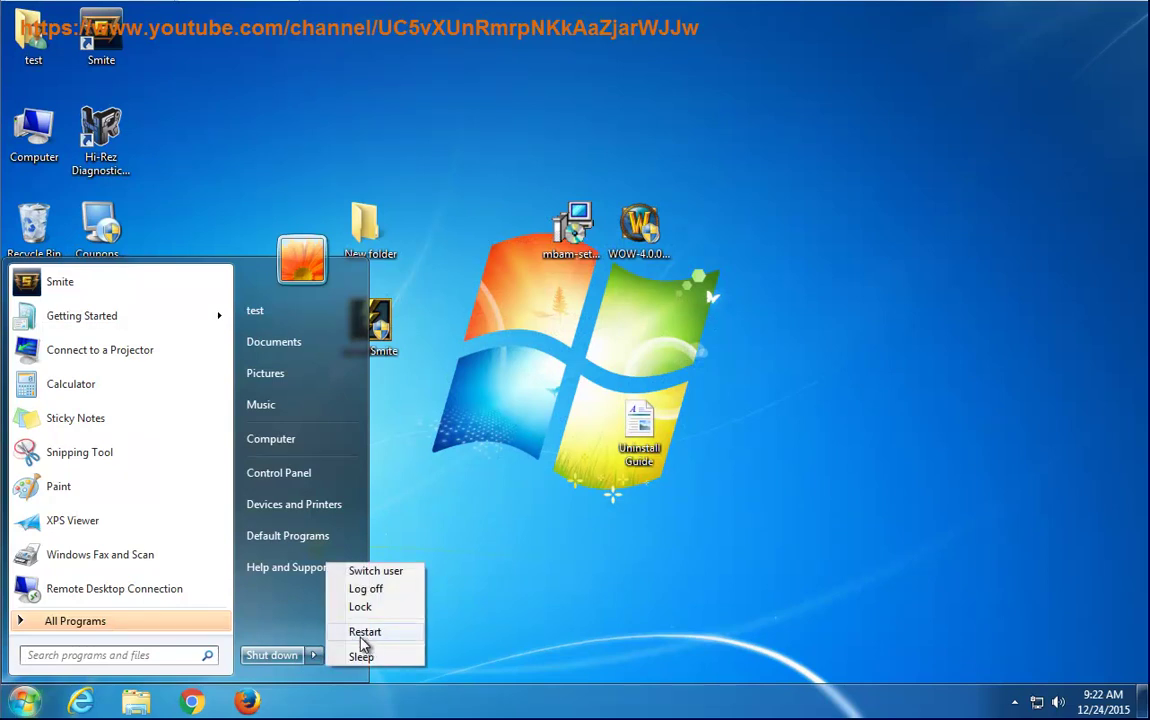
{"action": "left_click", "coordinate": [318, 436]}
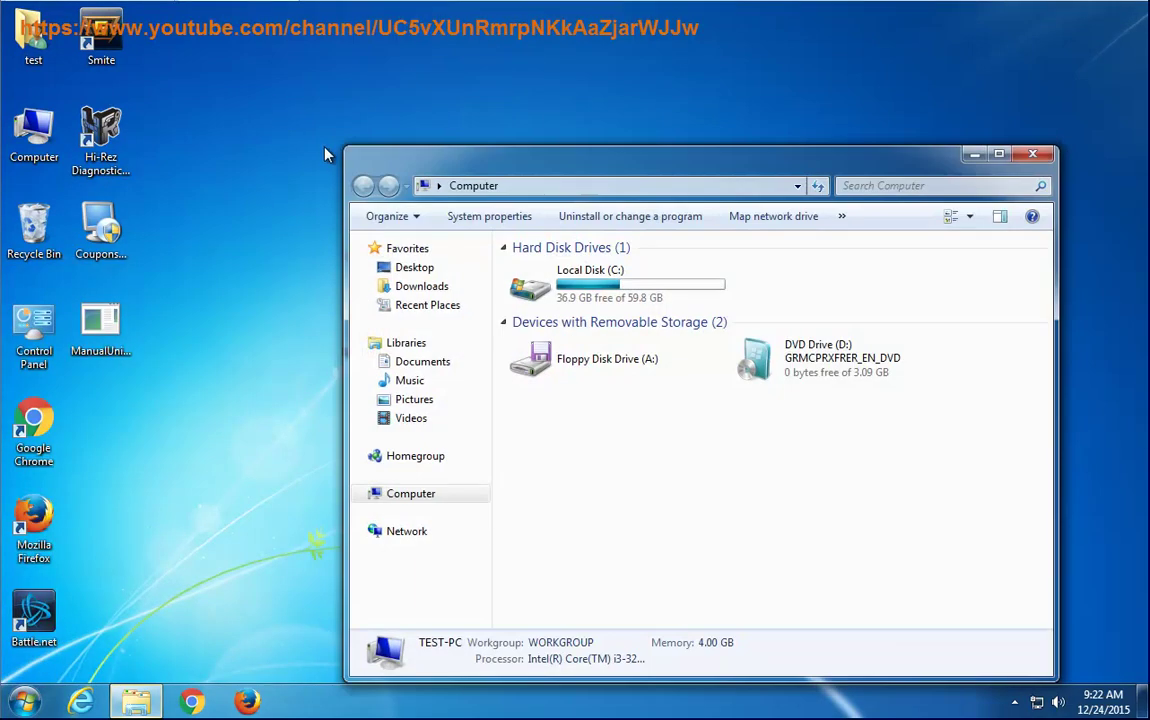
{"action": "left_click", "coordinate": [412, 218]}
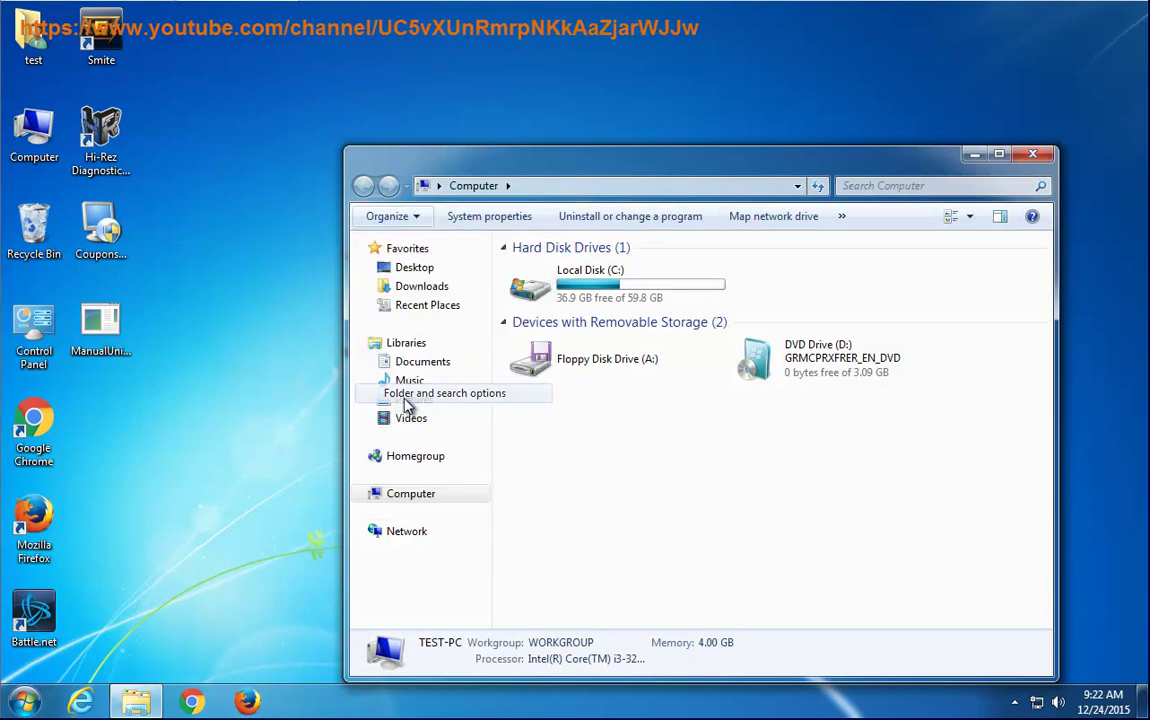
{"action": "left_click", "coordinate": [408, 396]}
{"action": "left_click", "coordinate": [438, 262]}
{"action": "left_click", "coordinate": [440, 511]}
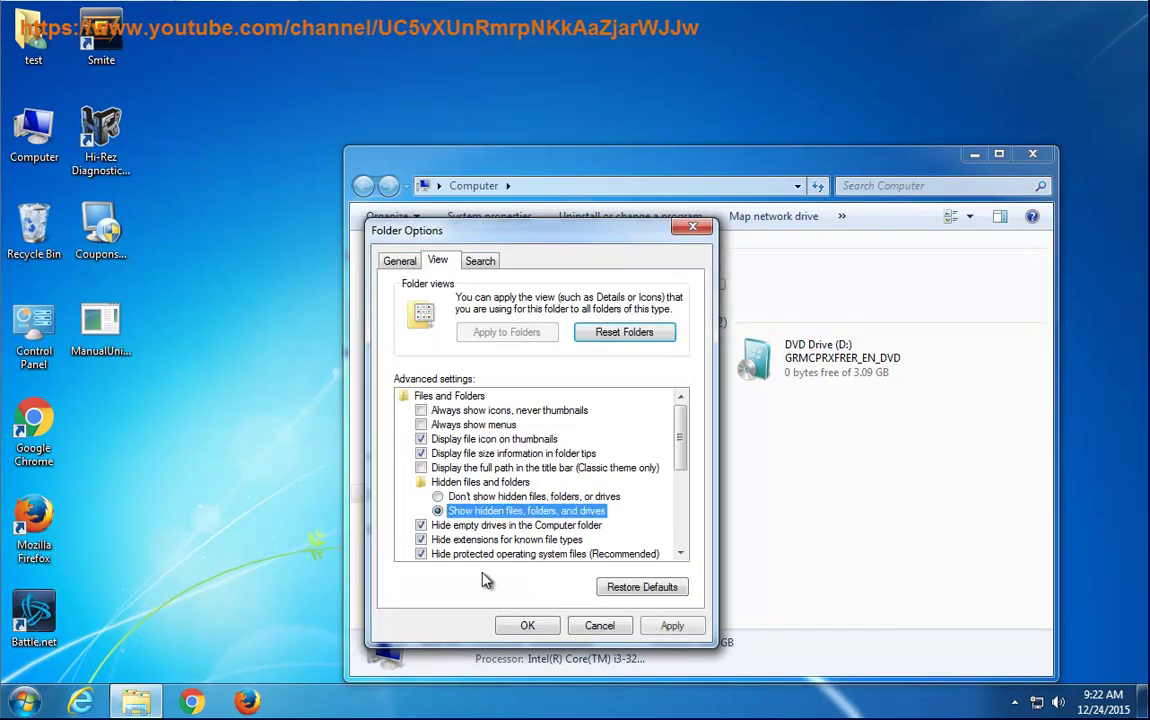
{"action": "left_click", "coordinate": [530, 627]}
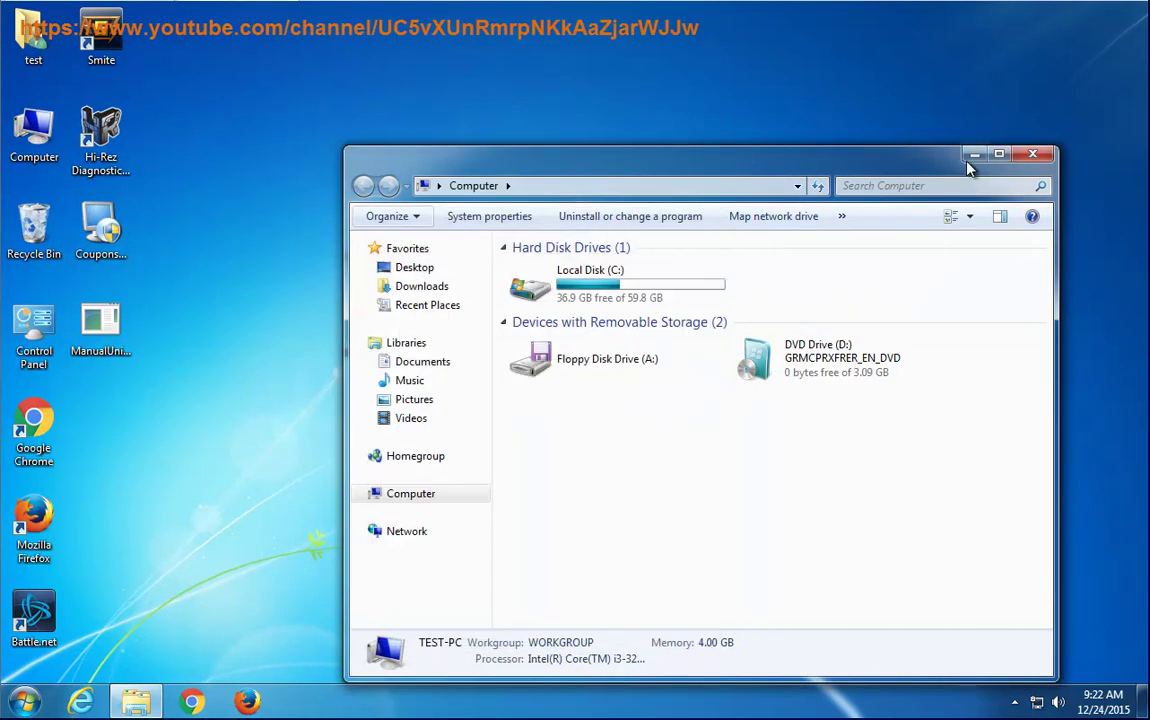
Step: Show the desktop and copy "Malwarebytes" from the description in the mbam-setup-2.2.0.1024 file's properties
{"action": "key", "text": "super+d"}
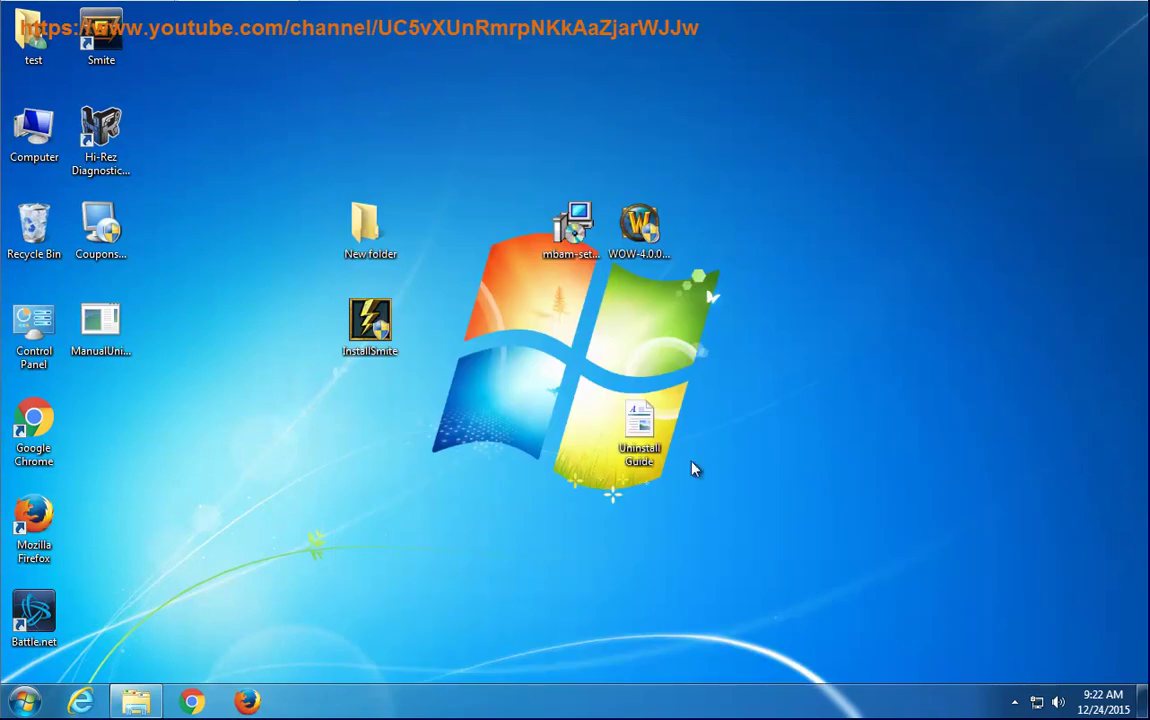
{"action": "right_click", "coordinate": [582, 230]}
{"action": "left_click", "coordinate": [616, 490]}
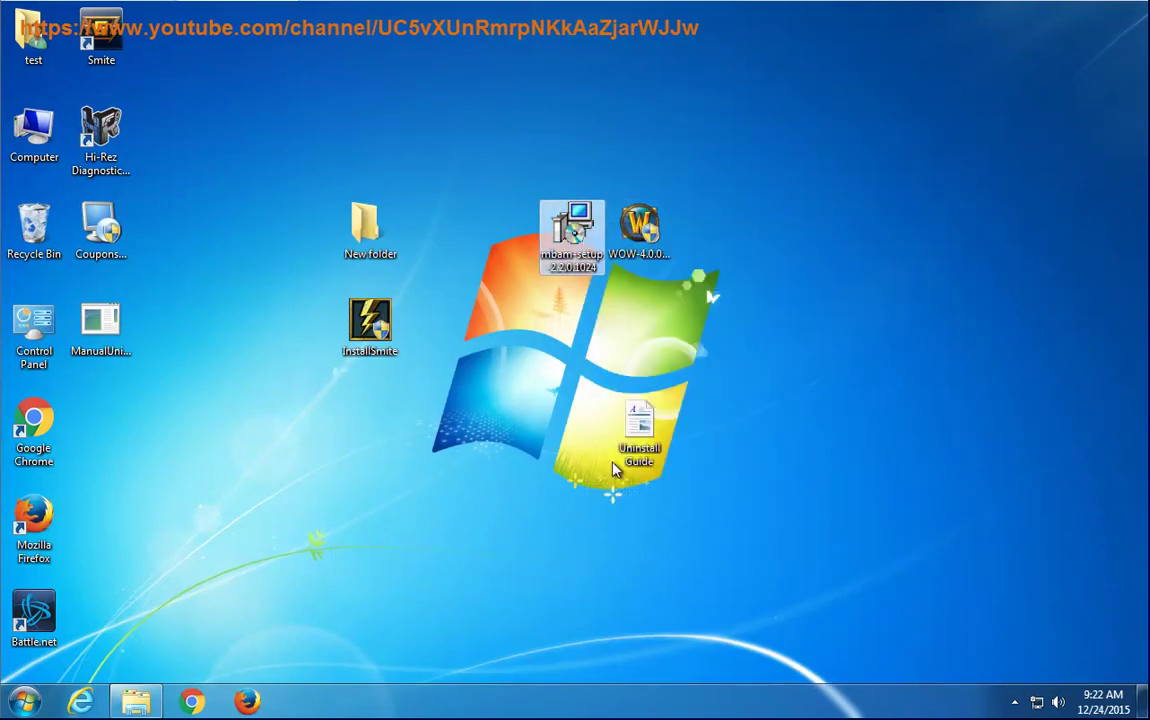
{"action": "left_click_drag", "start_coordinate": [687, 362], "coordinate": [676, 358]}
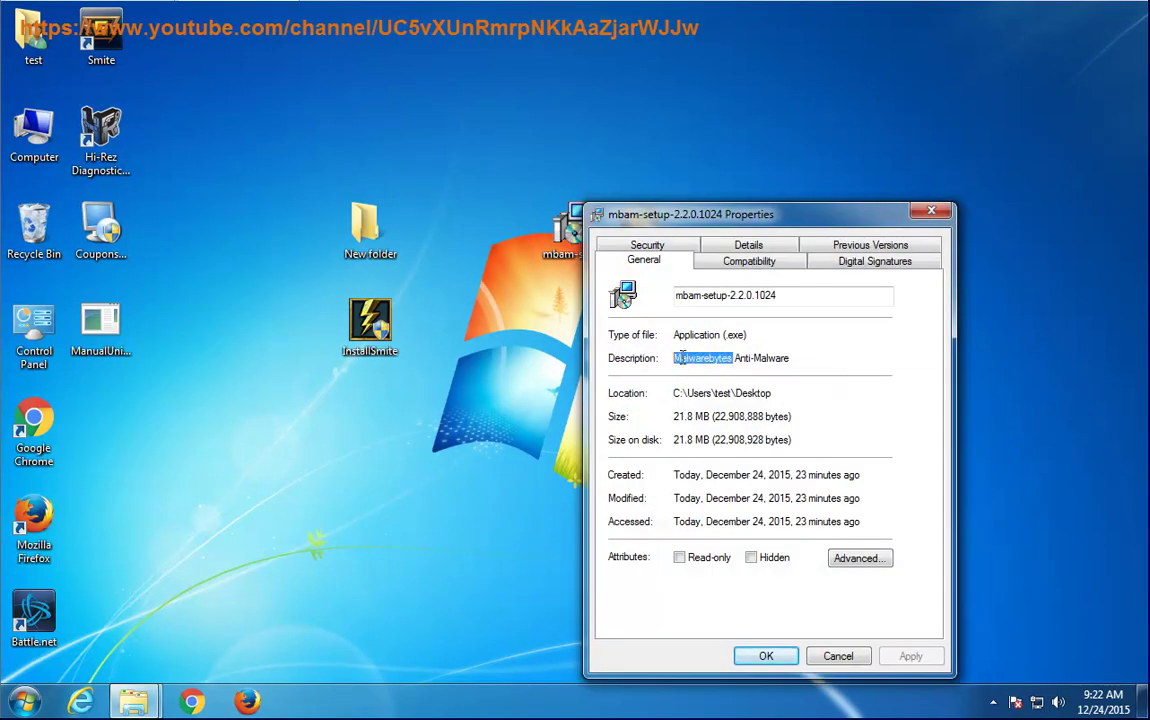
{"action": "right_click", "coordinate": [678, 356]}
{"action": "left_click", "coordinate": [708, 413]}
Step: Switch back to the Computer window and search it for "Malwarebytes"
{"action": "mouse_move", "coordinate": [137, 706]}
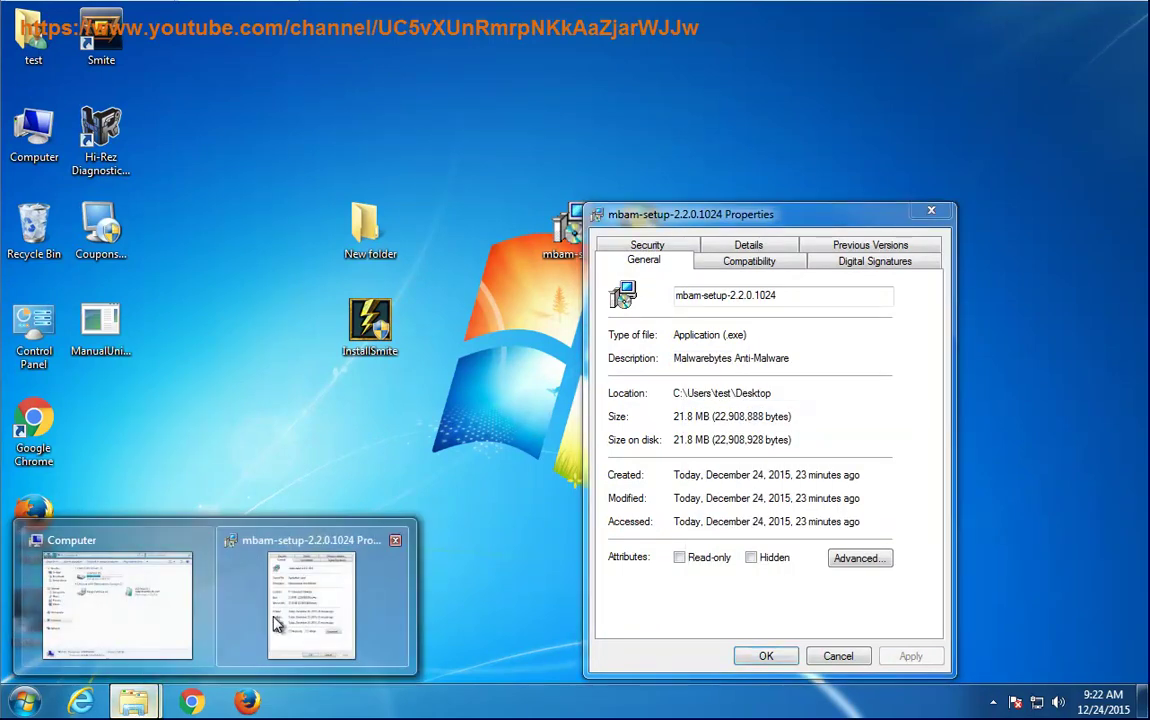
{"action": "left_click", "coordinate": [159, 608]}
{"action": "right_click", "coordinate": [870, 187]}
{"action": "left_click", "coordinate": [889, 236]}
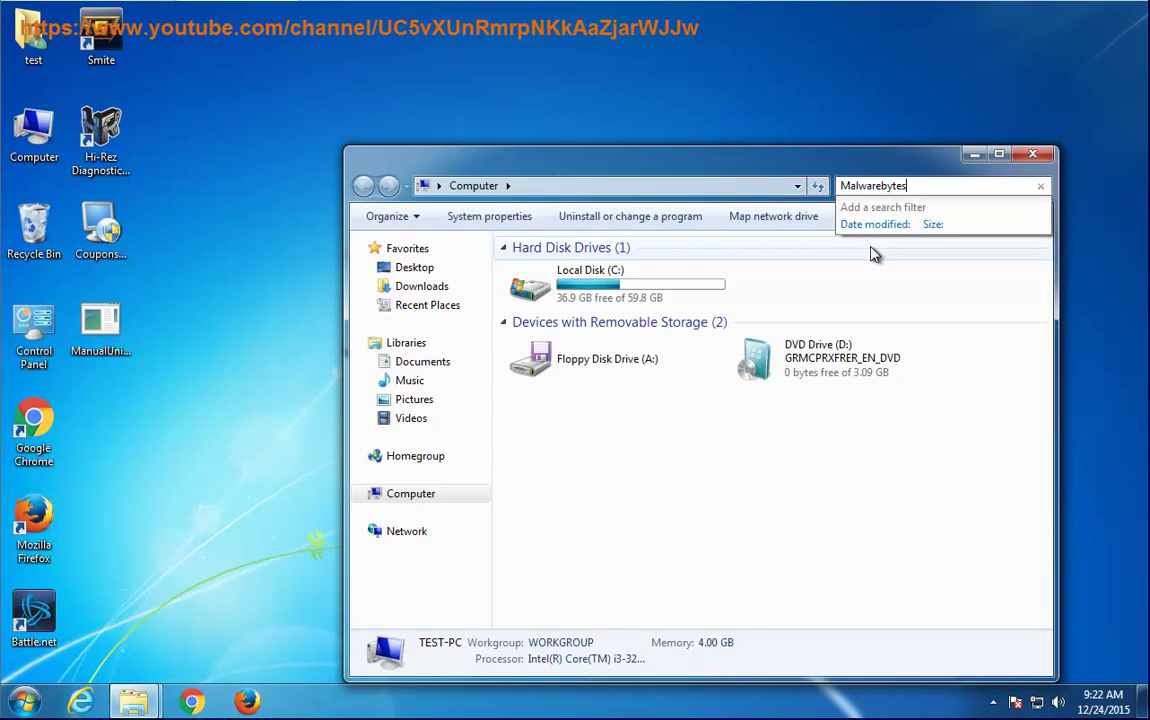
Step: Open the Registry Editor, allow it to make changes, and search the whole registry for the copied Malwarebytes name
{"action": "key", "text": "super+r"}
{"action": "key", "text": "Escape"}
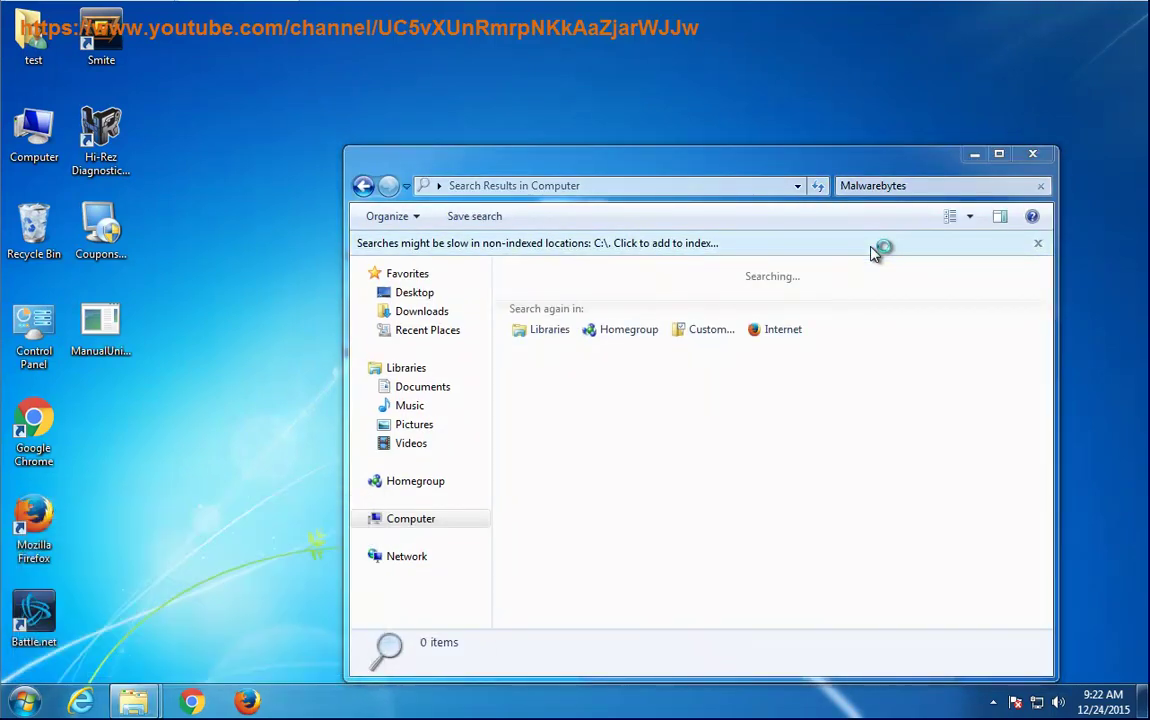
{"action": "key", "text": "alt+y"}
{"action": "key", "text": "ctrl+f"}
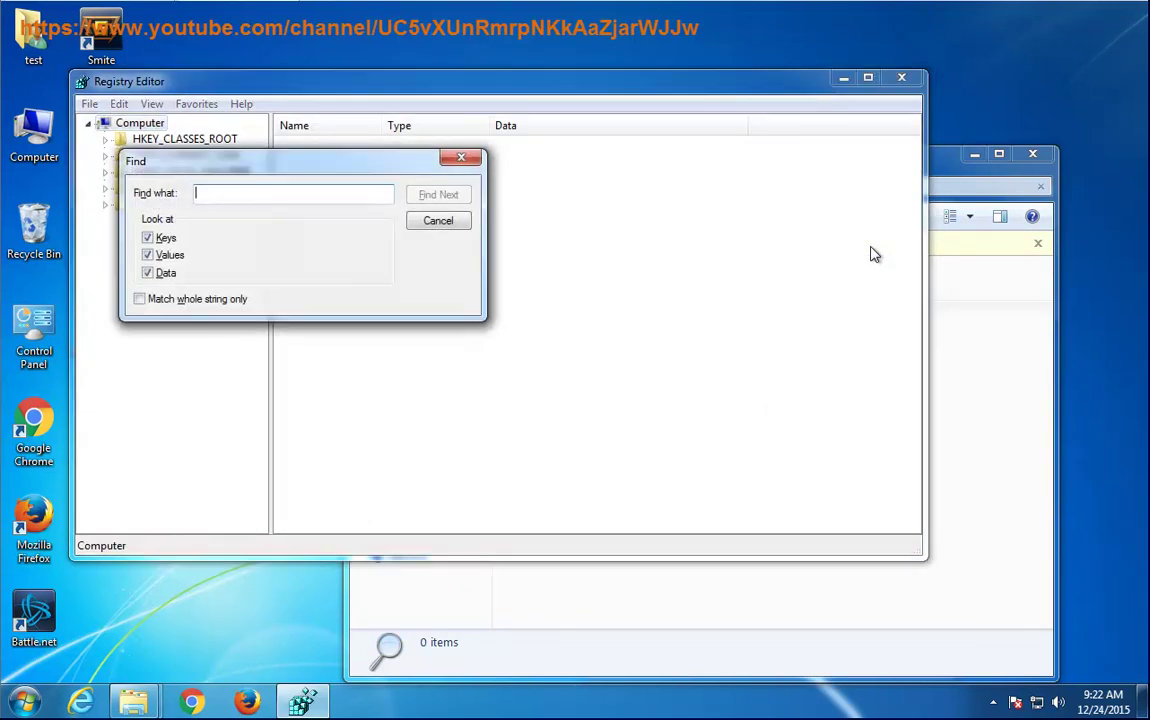
{"action": "key", "text": "Return"}
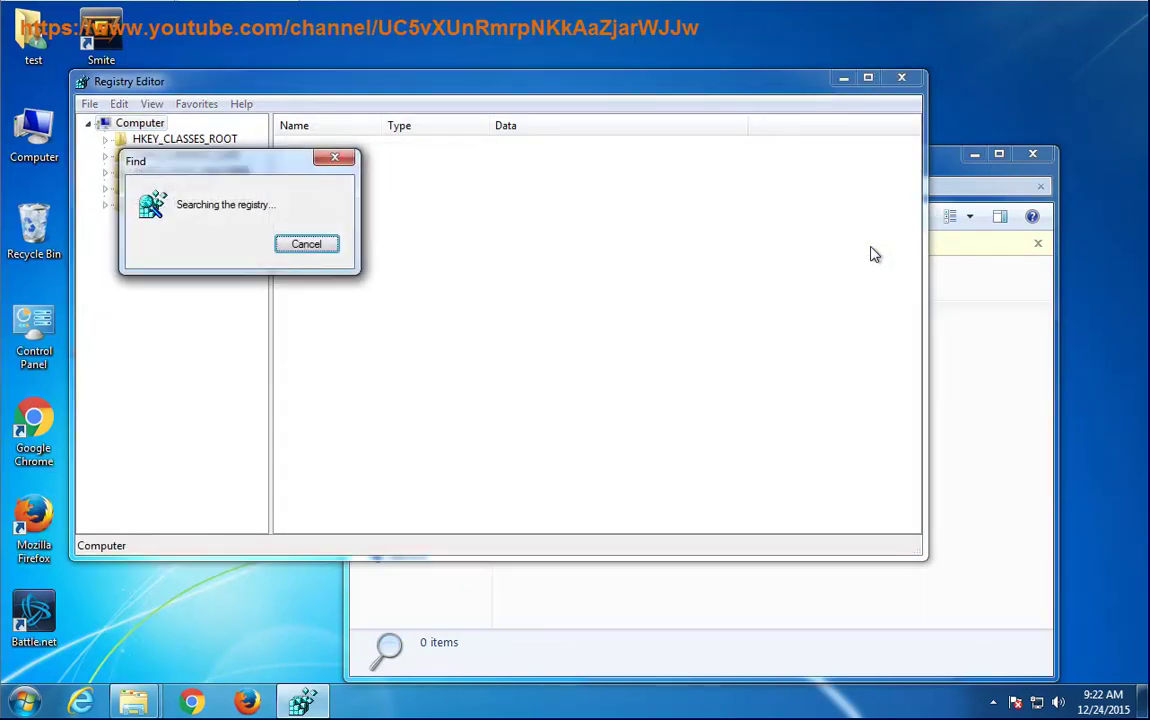
{"action": "left_click", "coordinate": [478, 566]}
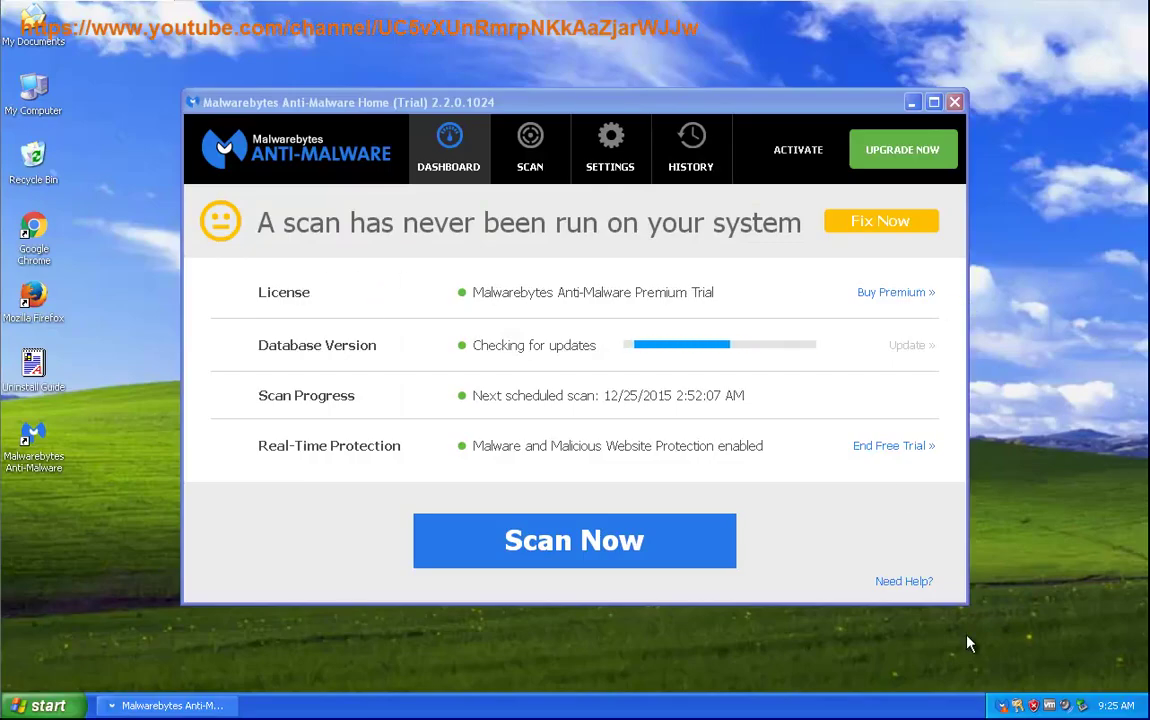
Step: Exit the running Malwarebytes Anti-Malware program on the Windows XP machine and confirm the exit
{"action": "right_click", "coordinate": [1004, 705]}
{"action": "left_click", "coordinate": [1010, 690]}
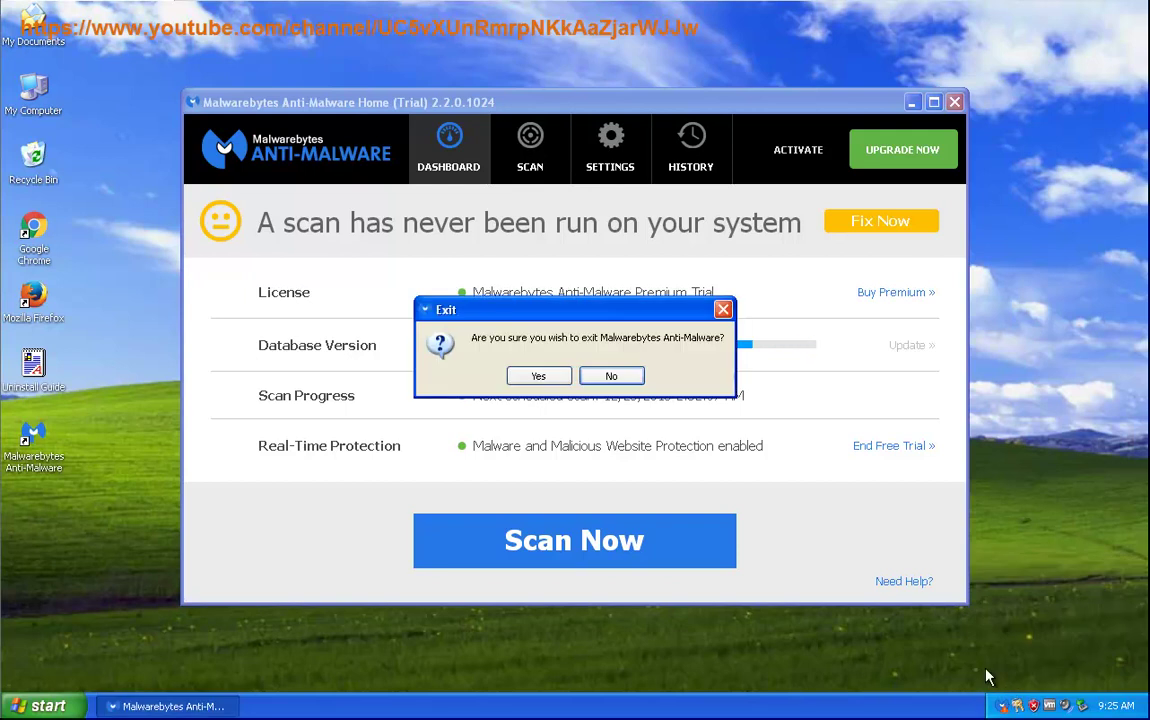
{"action": "left_click", "coordinate": [539, 377]}
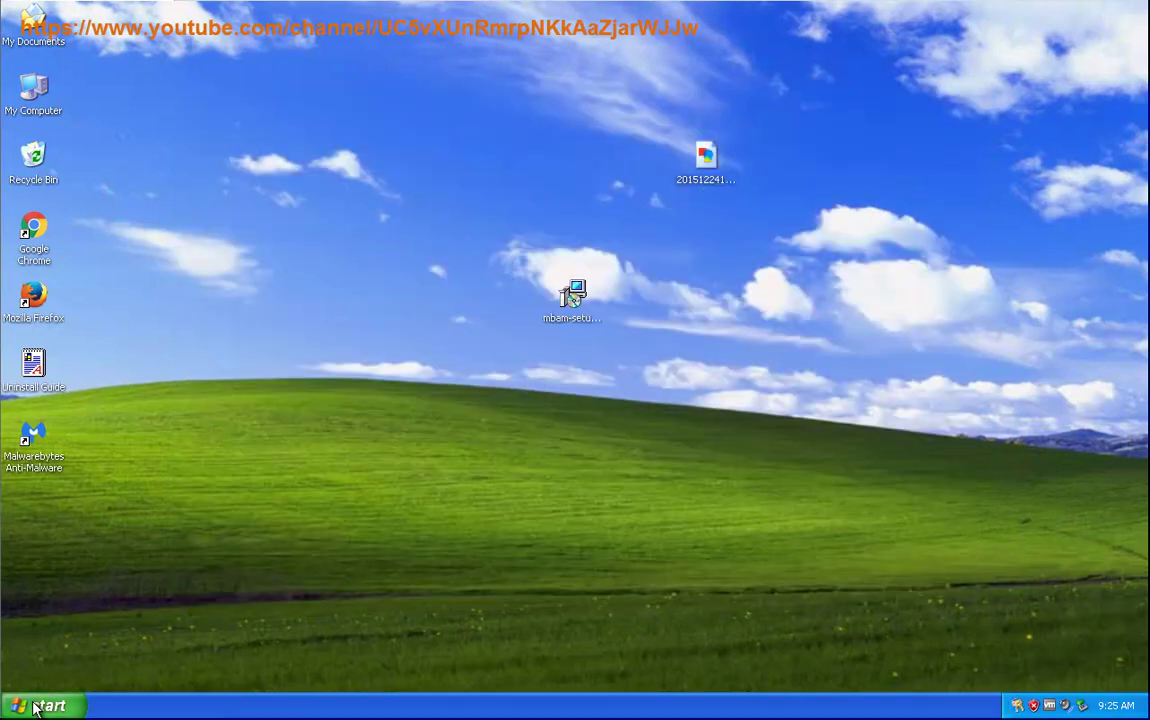
Step: Open Add or Remove Programs from Control Panel, moving the Control Panel window toward the middle of the desktop
{"action": "left_click", "coordinate": [45, 705]}
{"action": "left_click", "coordinate": [285, 483]}
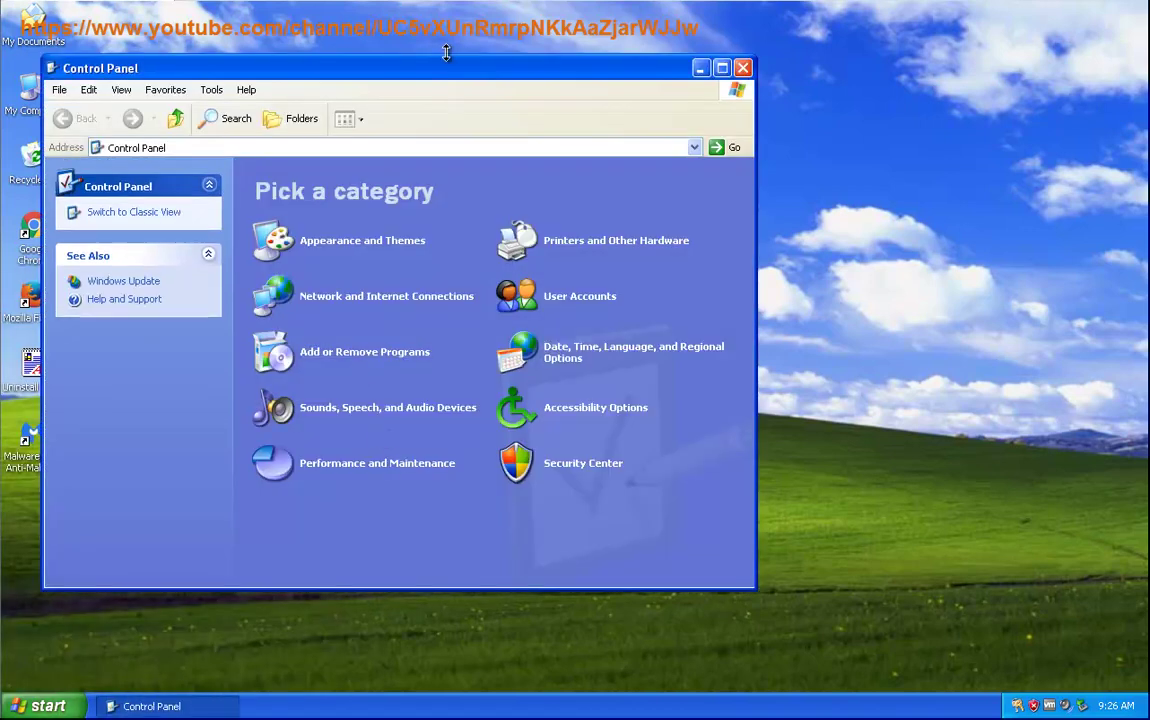
{"action": "left_click_drag", "start_coordinate": [455, 75], "coordinate": [615, 80]}
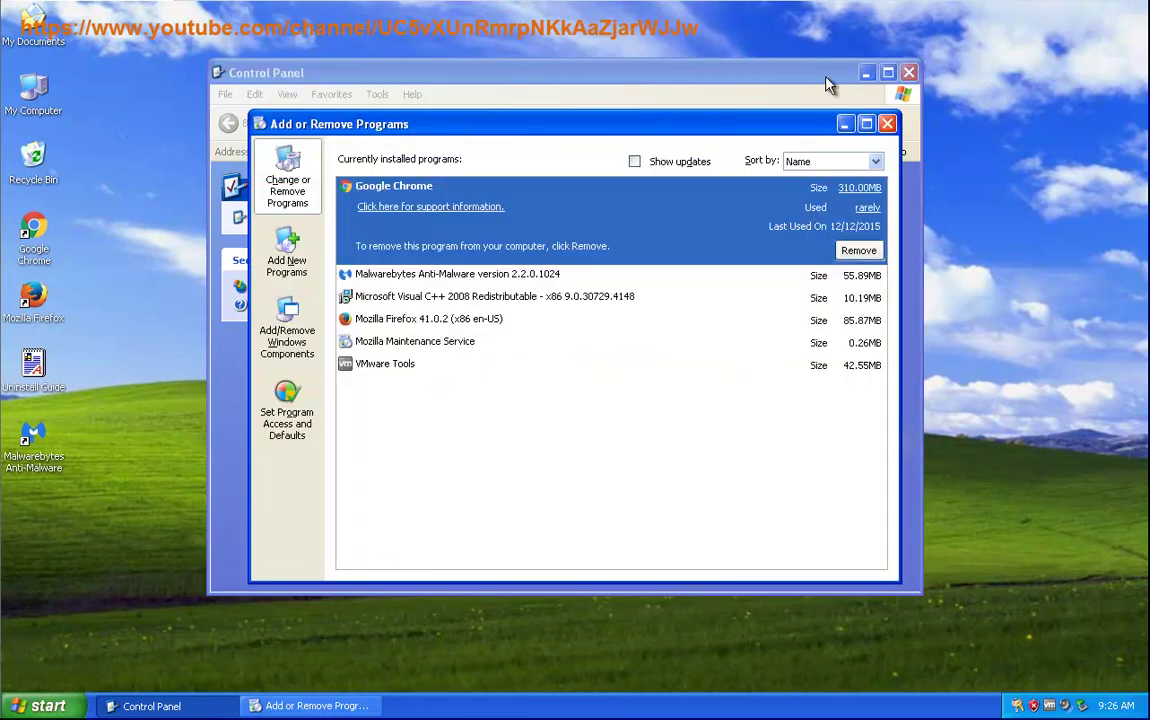
Step: View the support information for Malwarebytes Anti-Malware version 2.2.0.1024 in the installed programs list, and close it
{"action": "left_click", "coordinate": [437, 280]}
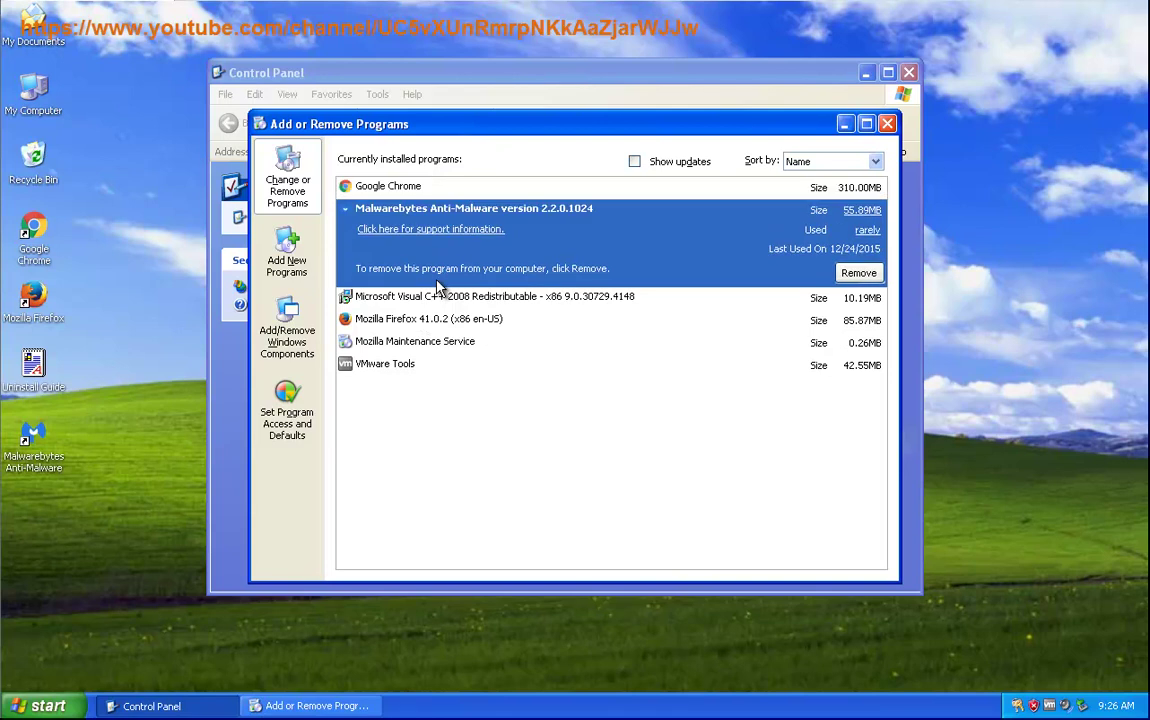
{"action": "left_click", "coordinate": [458, 231]}
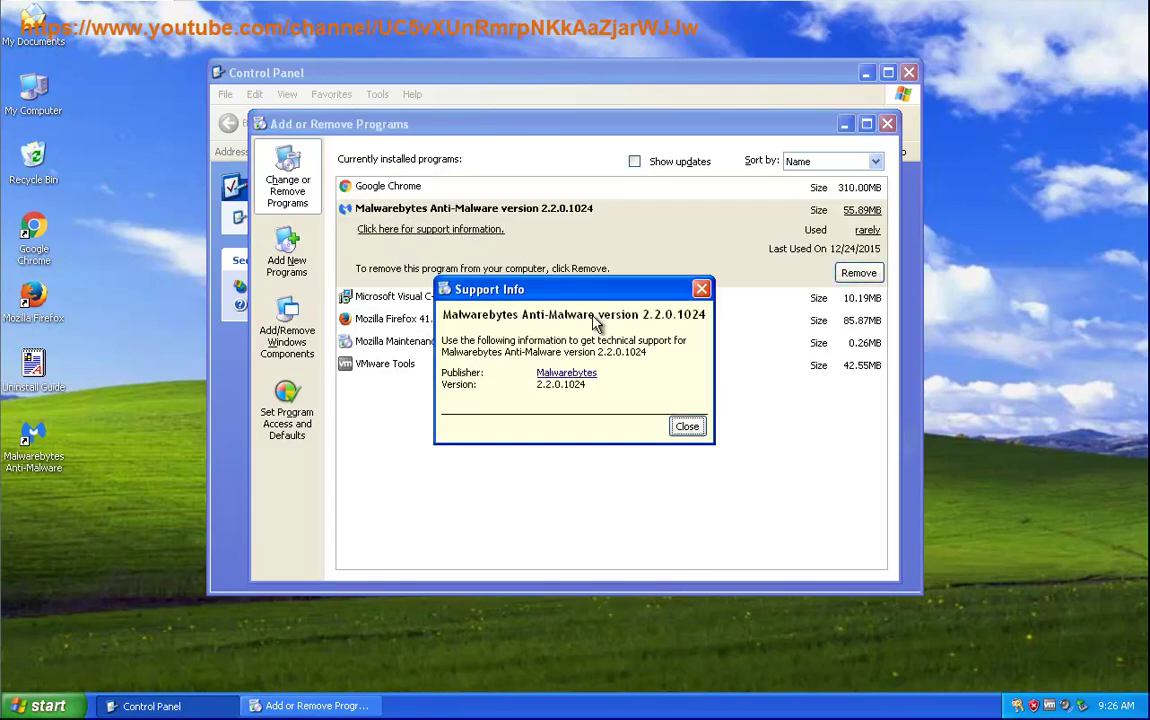
{"action": "left_click", "coordinate": [687, 427]}
Step: Remove Malwarebytes Anti-Malware version 2.2.0.1024, confirm its uninstallation, and close the programs list and Control Panel
{"action": "left_click", "coordinate": [858, 273]}
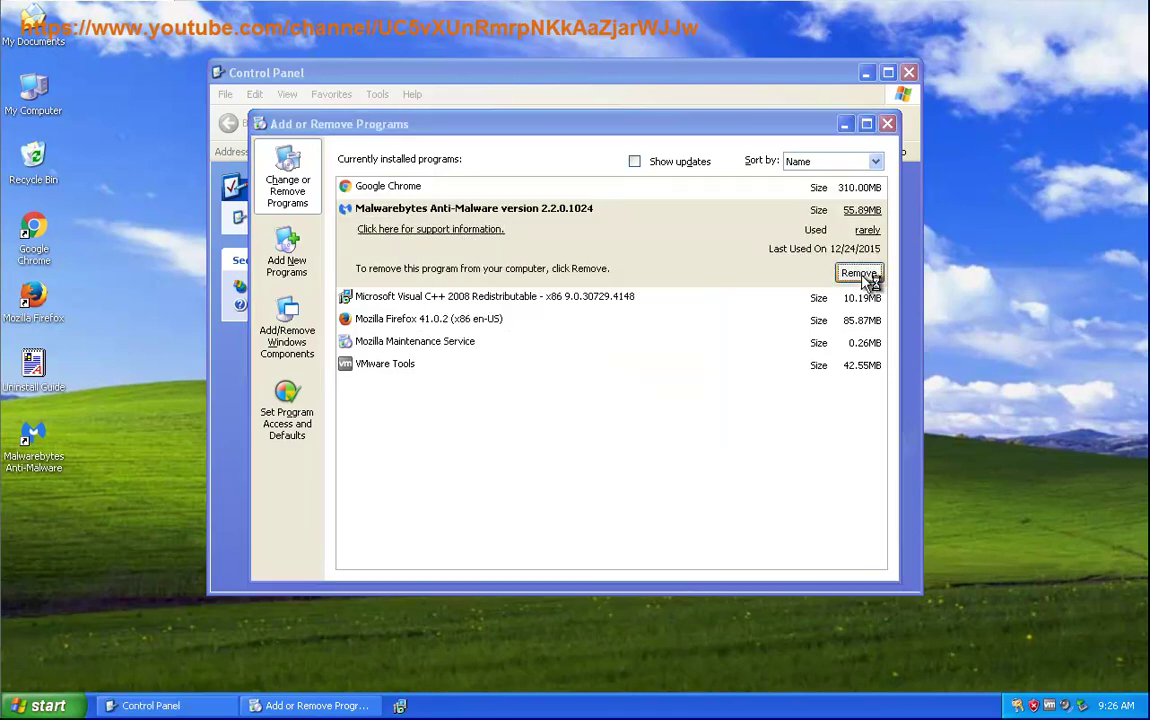
{"action": "left_click", "coordinate": [527, 406]}
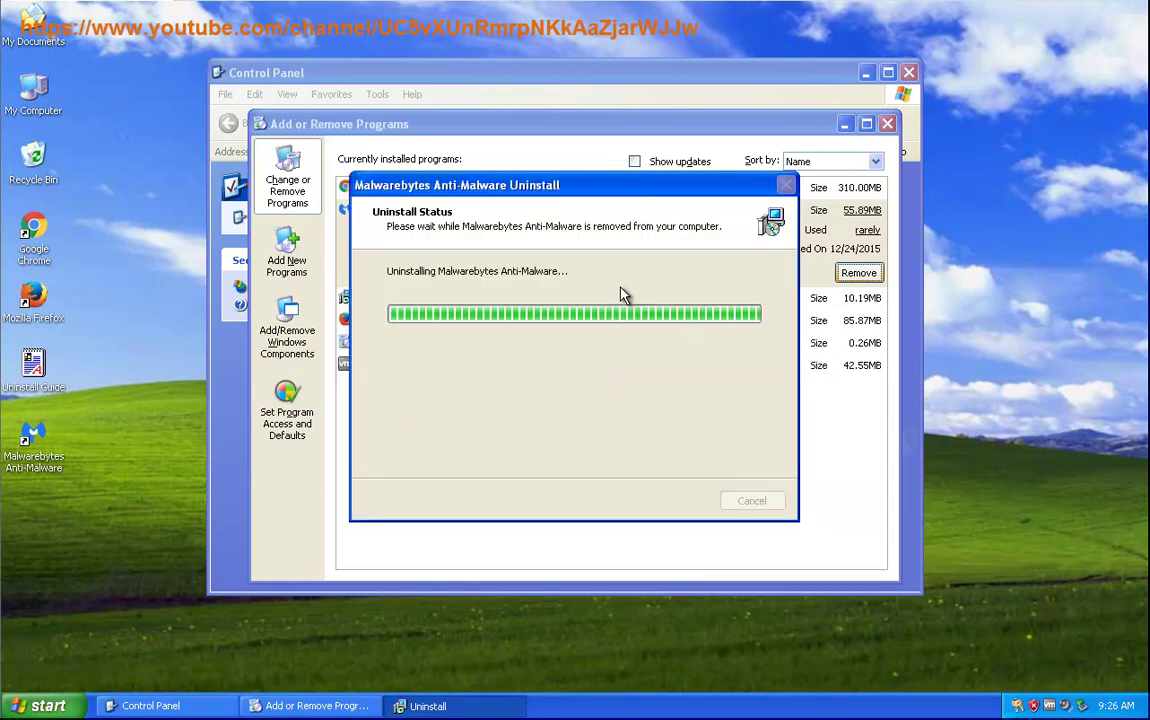
{"action": "left_click", "coordinate": [580, 408]}
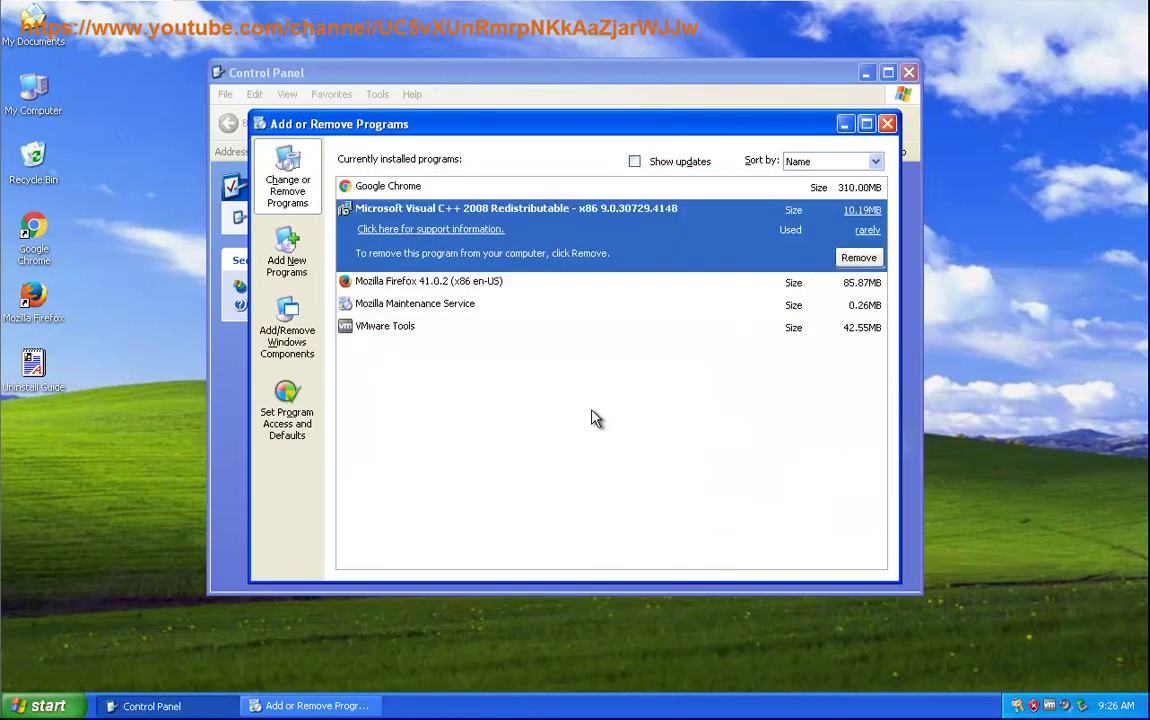
{"action": "left_click", "coordinate": [887, 123]}
{"action": "left_click", "coordinate": [909, 72]}
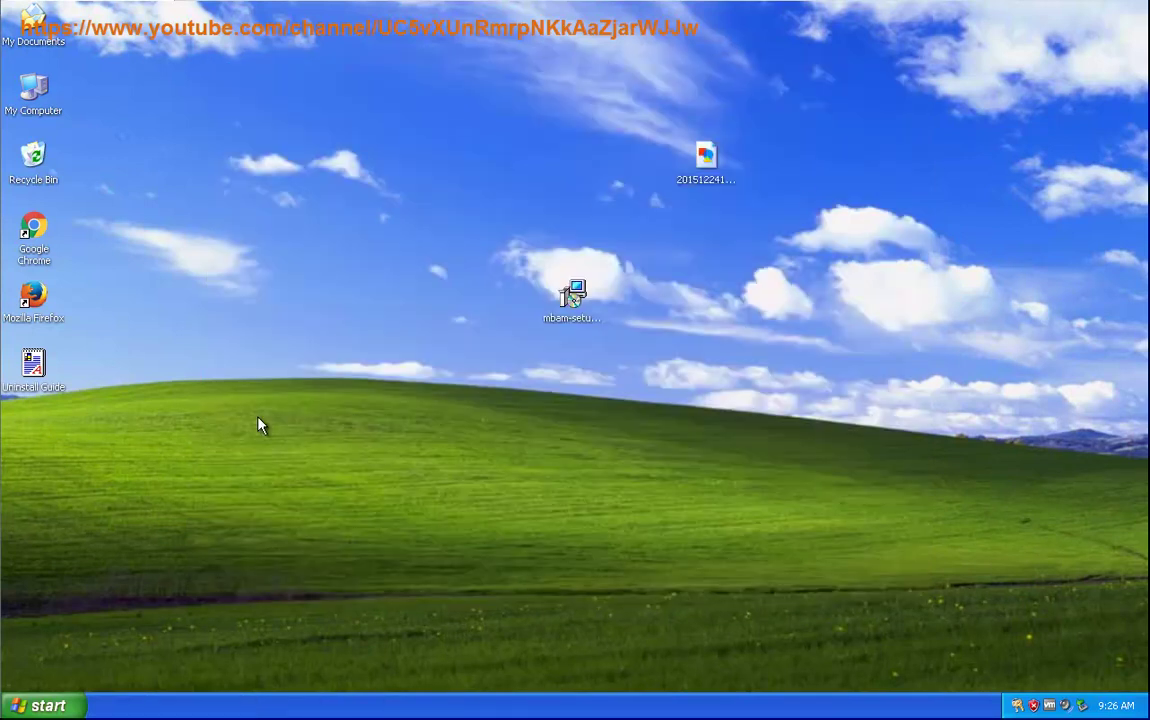
{"action": "left_click", "coordinate": [45, 706]}
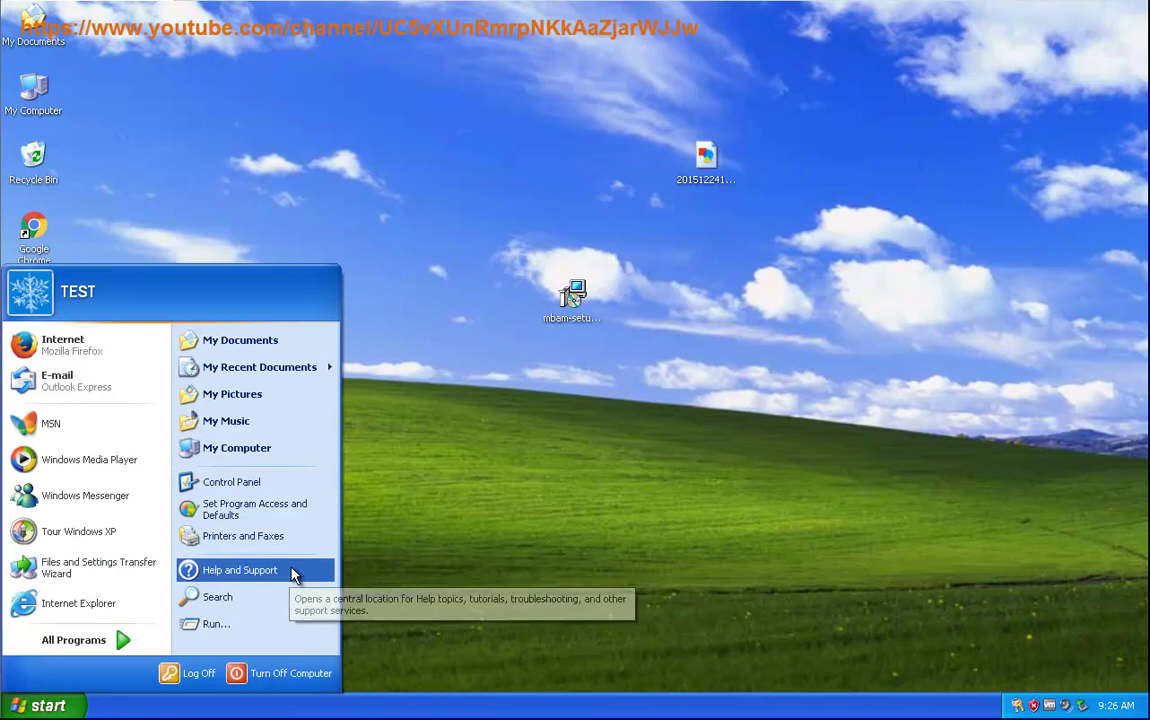
{"action": "left_click", "coordinate": [281, 675]}
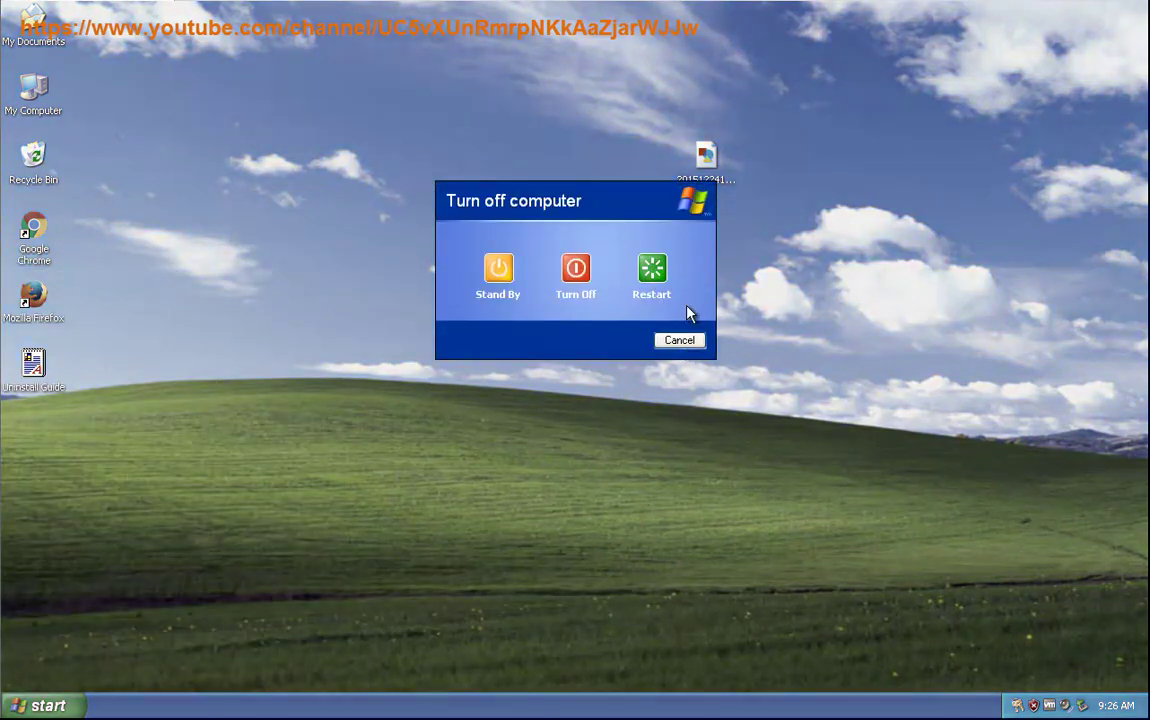
{"action": "left_click", "coordinate": [652, 272]}
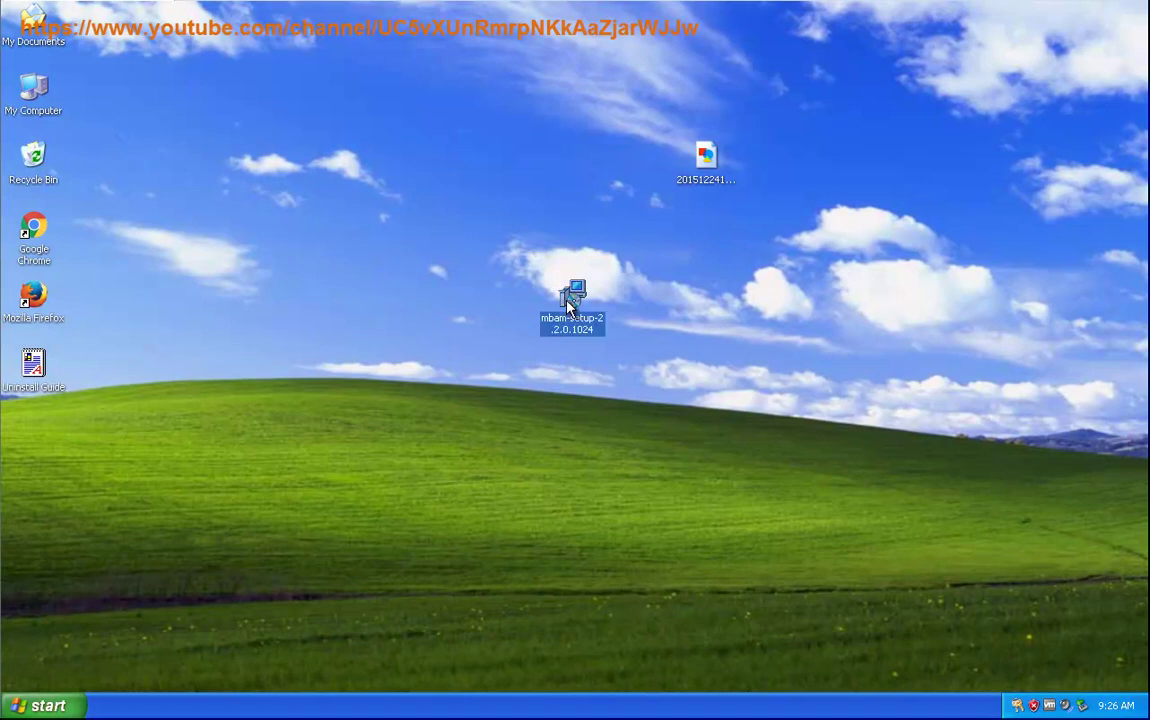
Step: Copy "Malwarebytes" from the description in the properties of the desktop file mbam-setup-2.2.0.1024
{"action": "right_click", "coordinate": [567, 305]}
{"action": "left_click", "coordinate": [587, 489]}
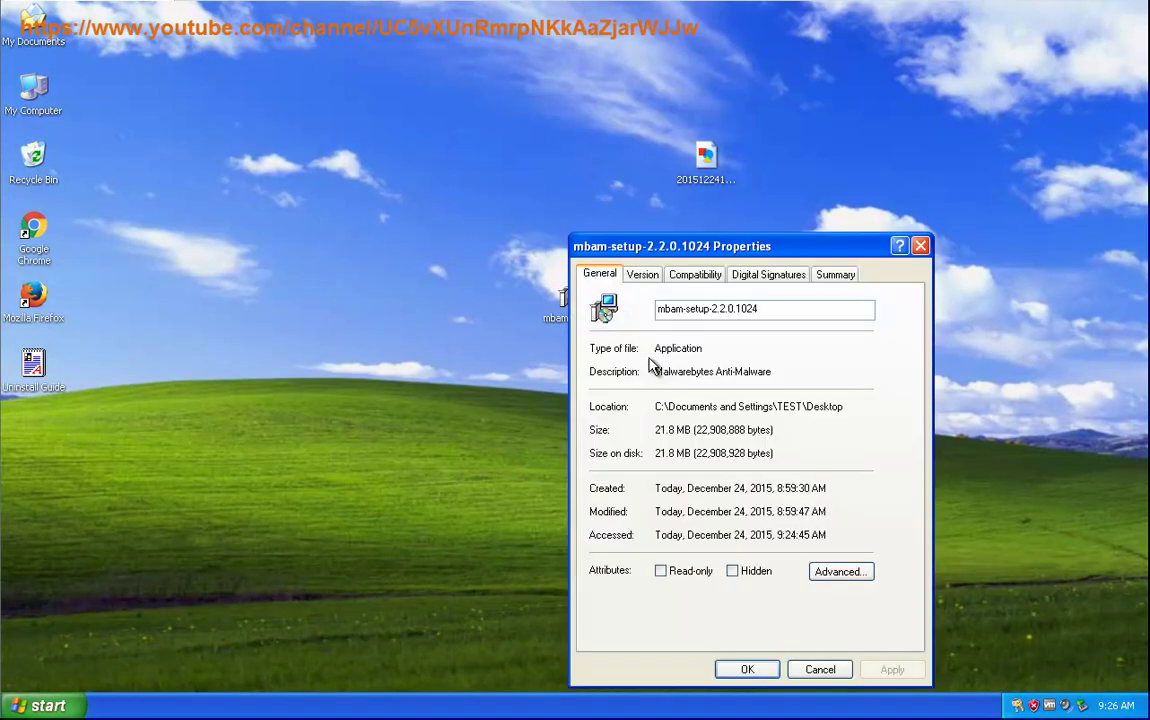
{"action": "left_click_drag", "start_coordinate": [711, 370], "coordinate": [659, 381]}
{"action": "right_click", "coordinate": [657, 382]}
{"action": "left_click", "coordinate": [690, 429]}
Step: Search all files and folders on Local Hard Drives (C:) for "Malwarebytes" in the file name, covering system folders and hidden files
{"action": "left_click", "coordinate": [45, 706]}
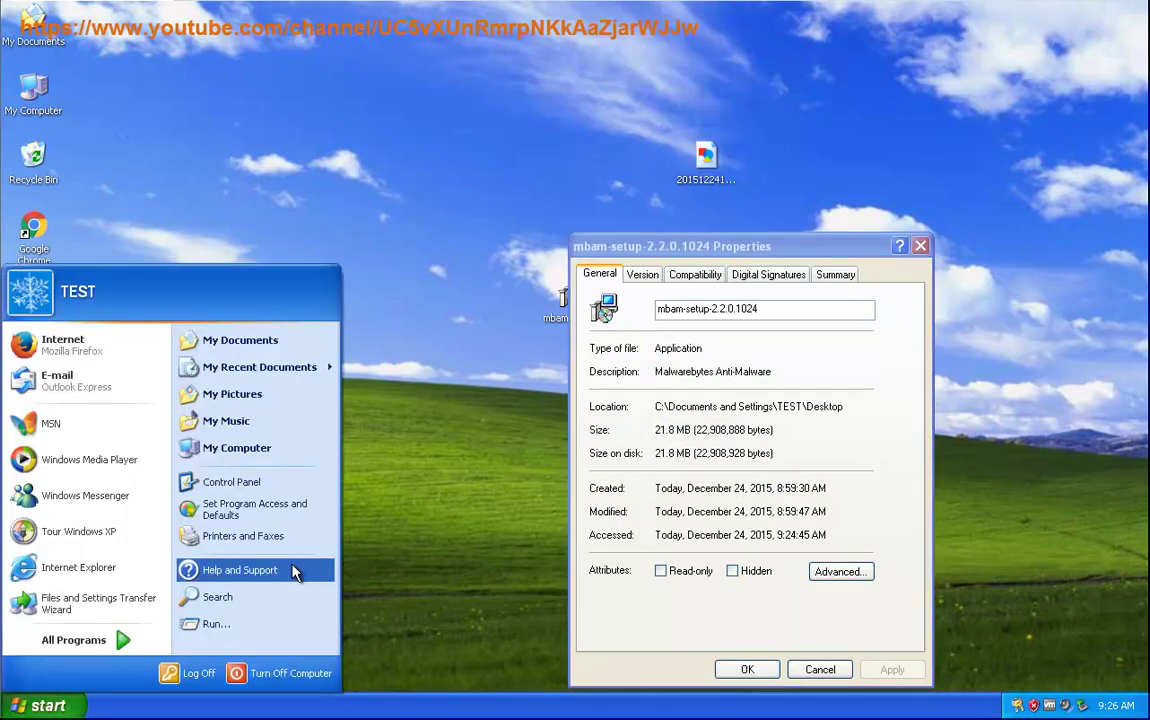
{"action": "left_click", "coordinate": [245, 597]}
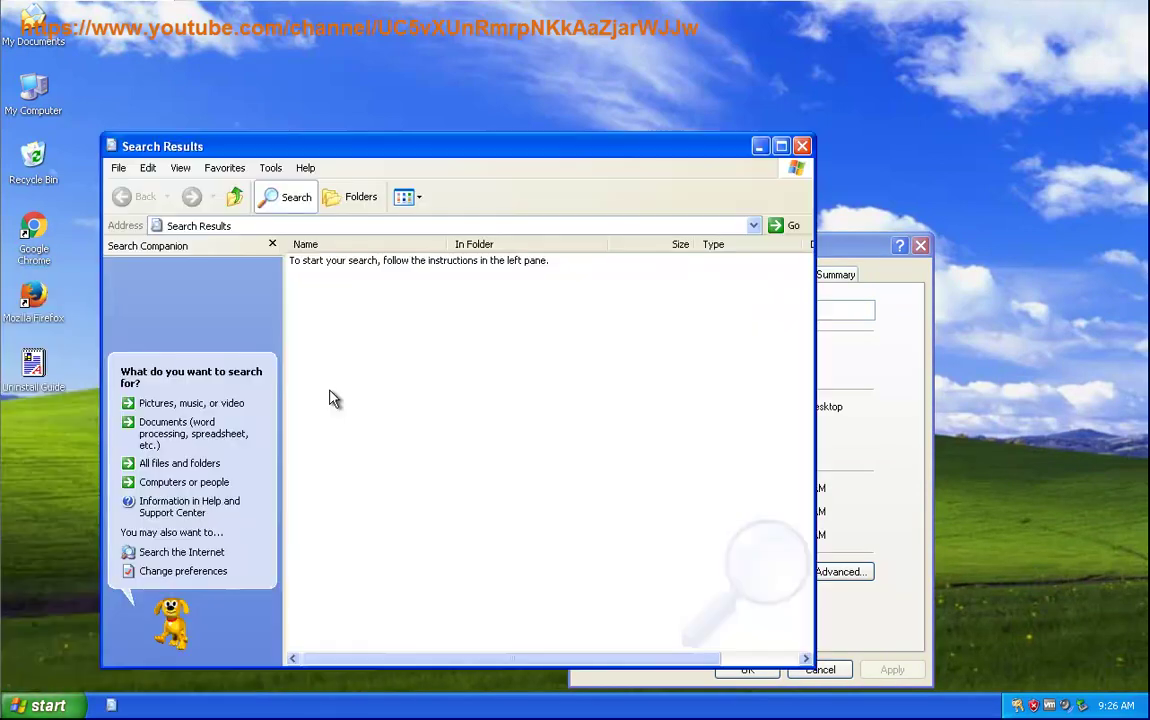
{"action": "left_click", "coordinate": [200, 465]}
{"action": "right_click", "coordinate": [176, 381]}
{"action": "left_click", "coordinate": [202, 442]}
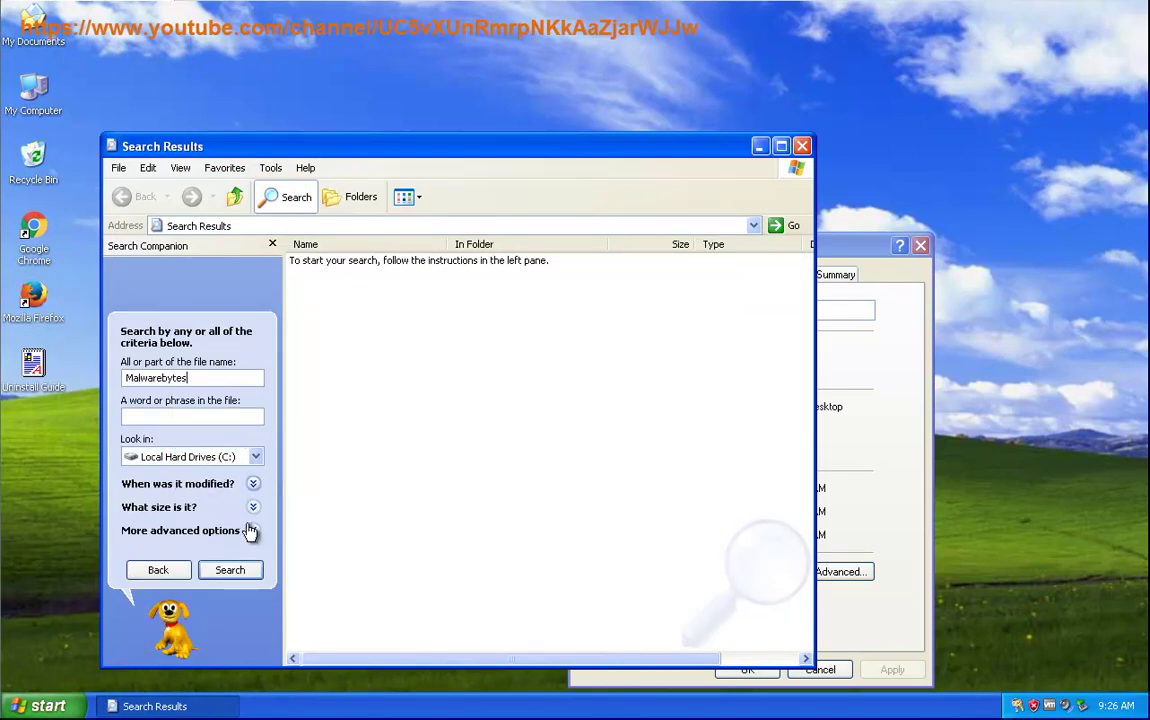
{"action": "left_click", "coordinate": [165, 530]}
{"action": "left_click", "coordinate": [230, 570]}
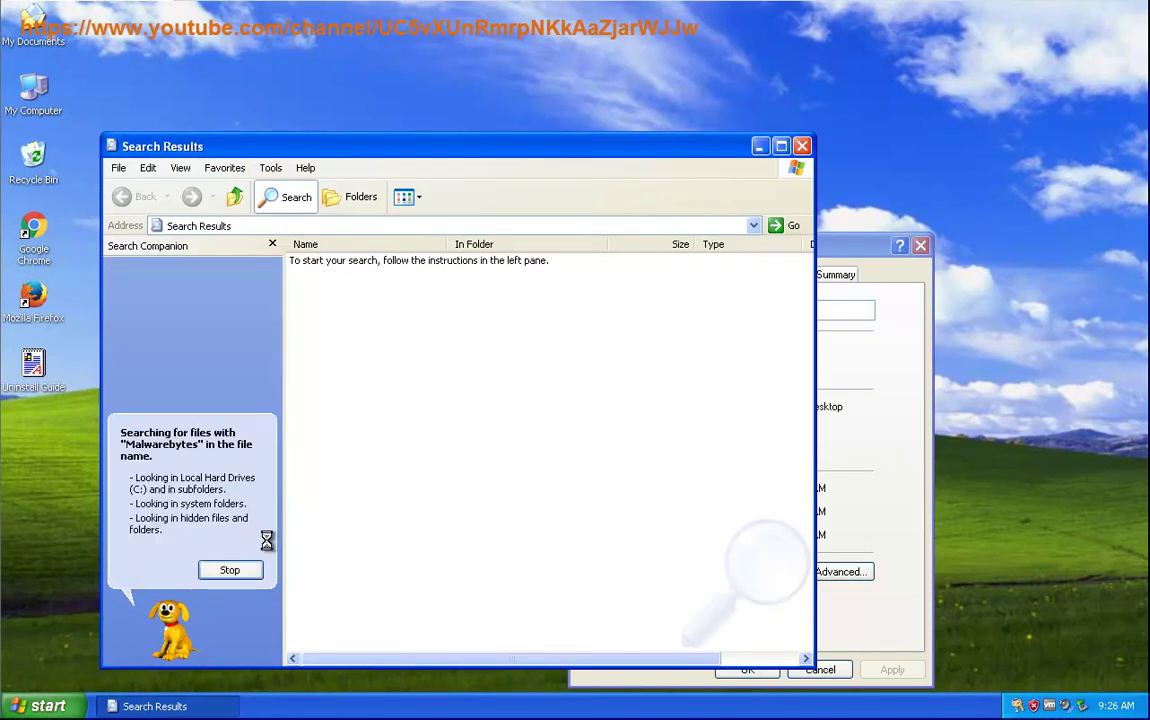
Step: Open the Registry Editor by running REGEDIT, and search the registry for "Malwarebytes"
{"action": "key", "text": "super+r"}
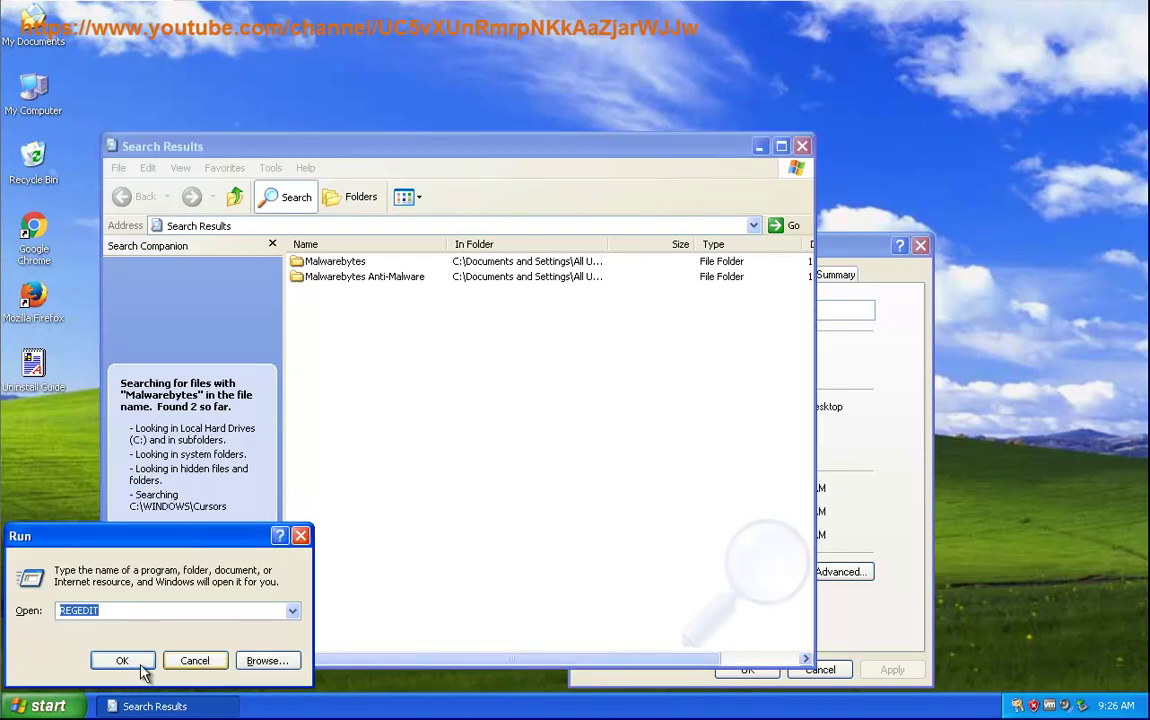
{"action": "left_click", "coordinate": [122, 660]}
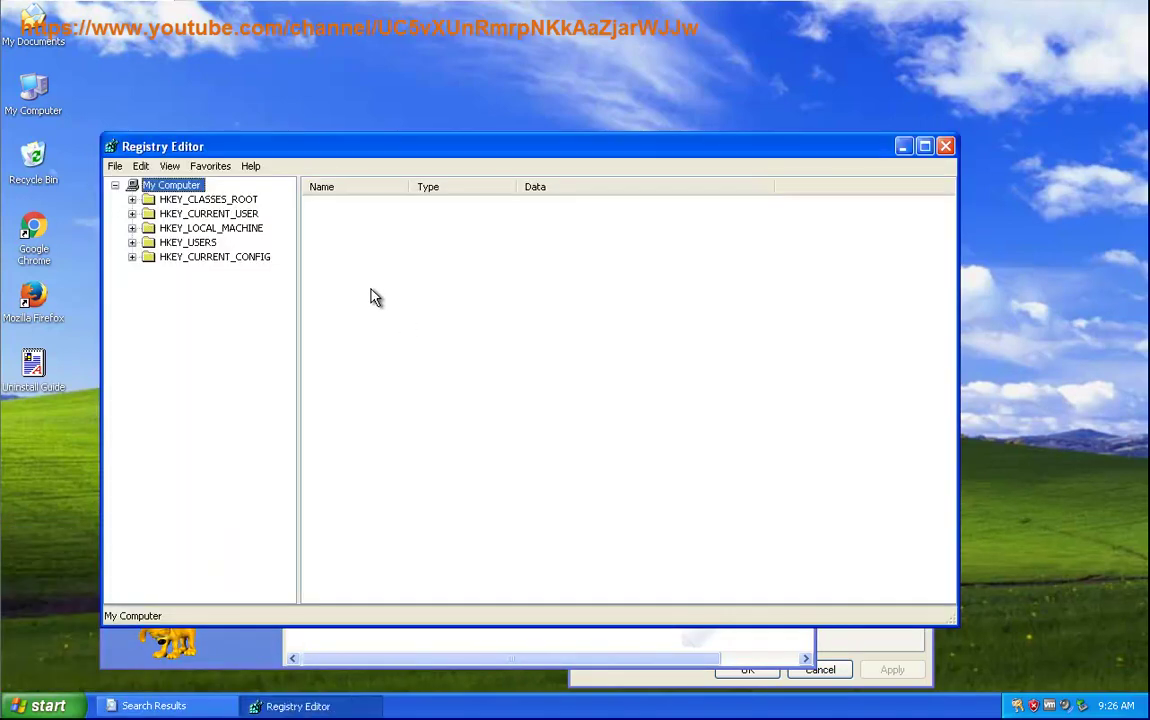
{"action": "key", "text": "ctrl+f"}
{"action": "type", "text": "Malwarebytes"}
{"action": "key", "text": "Return"}
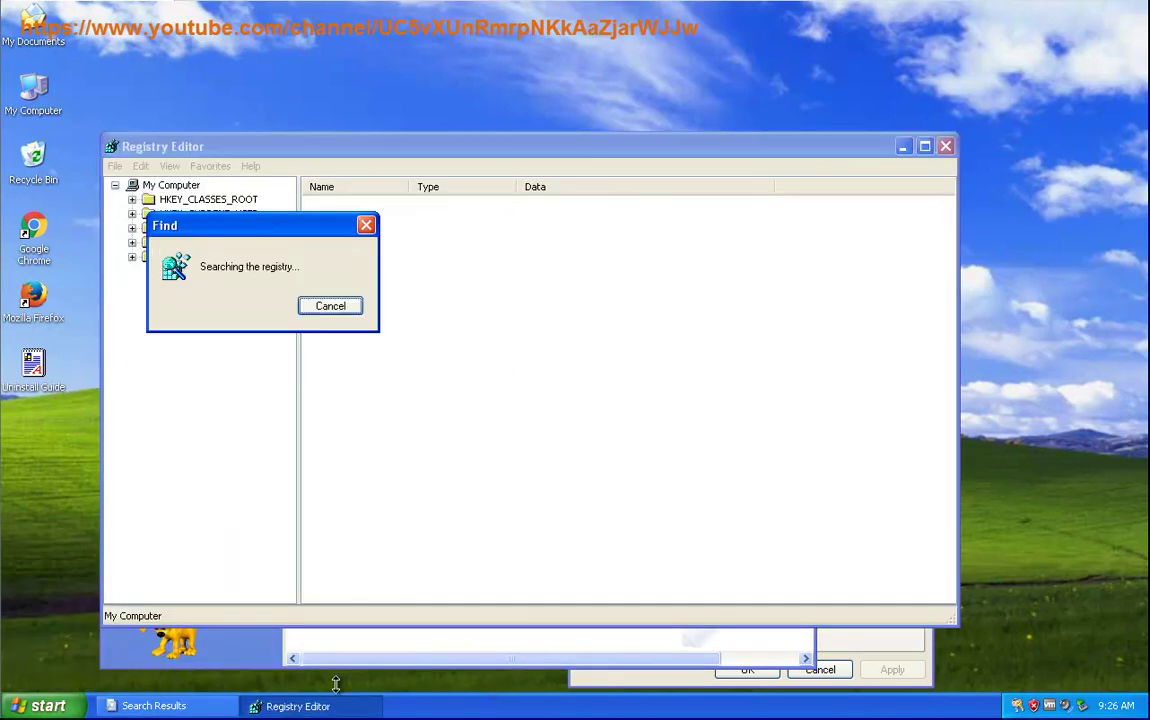
{"action": "key", "text": "super+d"}
{"action": "double_click", "coordinate": [703, 165]}
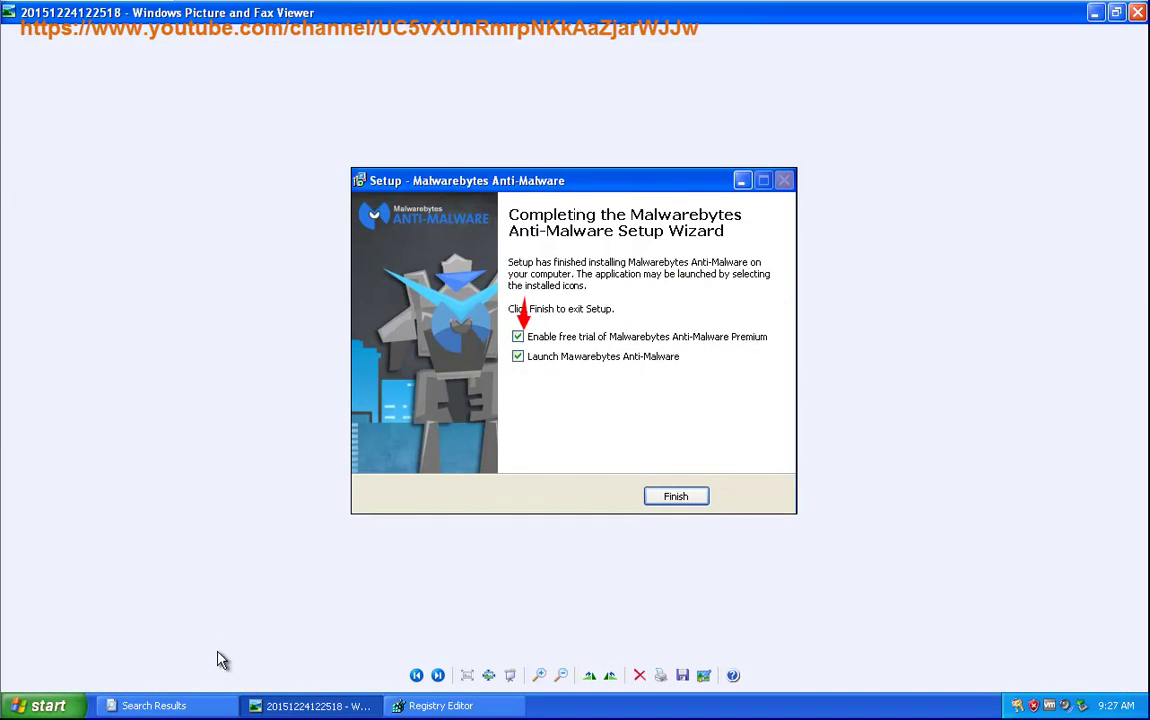
{"action": "left_click", "coordinate": [432, 706]}
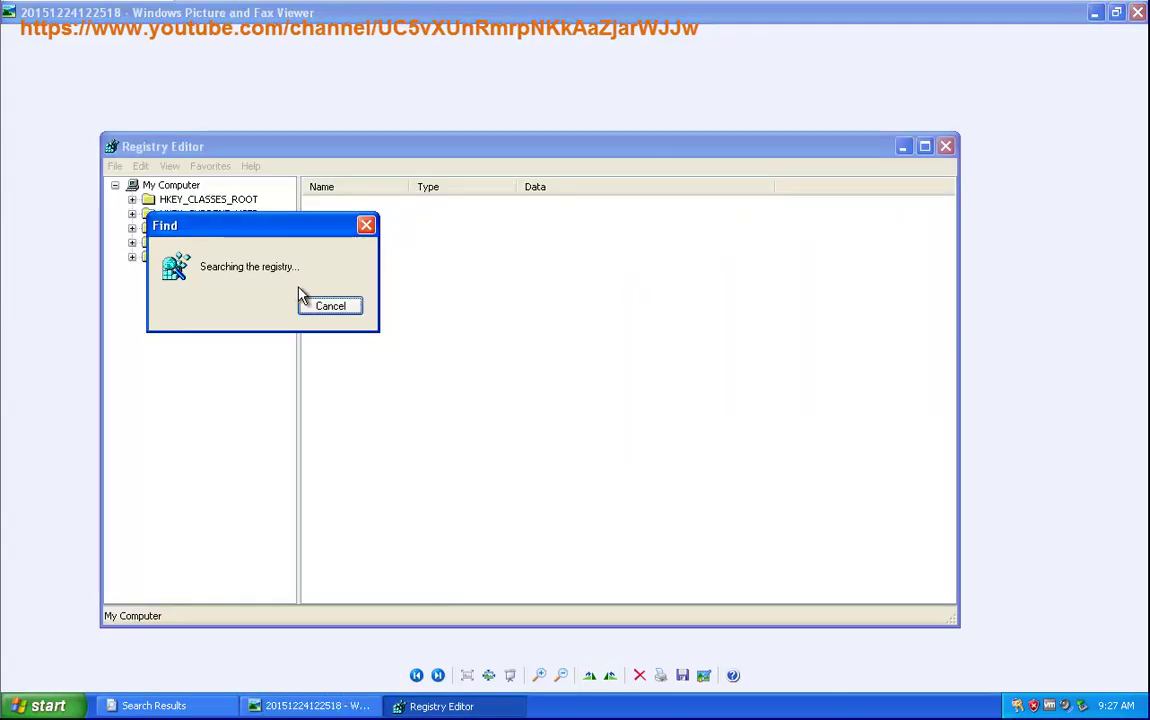
Step: Show the file search results as thumbnails and send the Malwarebytes and Malwarebytes Anti-Malware folders to the Recycle Bin
{"action": "left_click", "coordinate": [150, 706]}
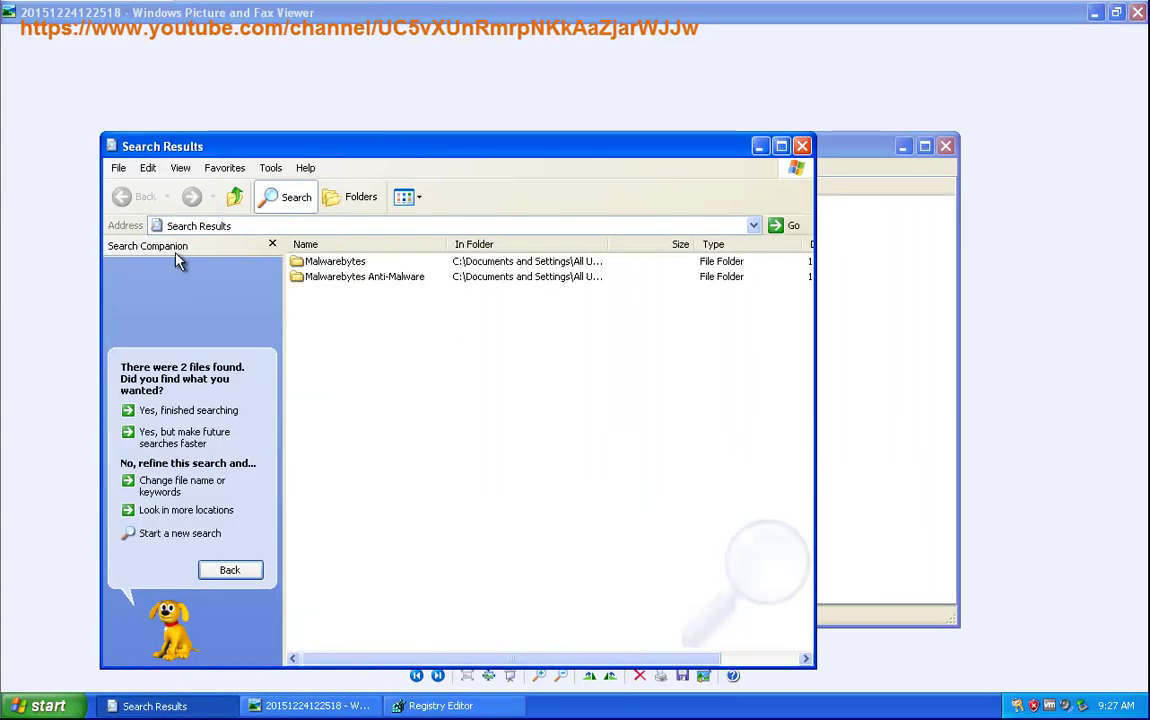
{"action": "left_click_drag", "start_coordinate": [349, 324], "coordinate": [346, 258]}
{"action": "left_click", "coordinate": [408, 197]}
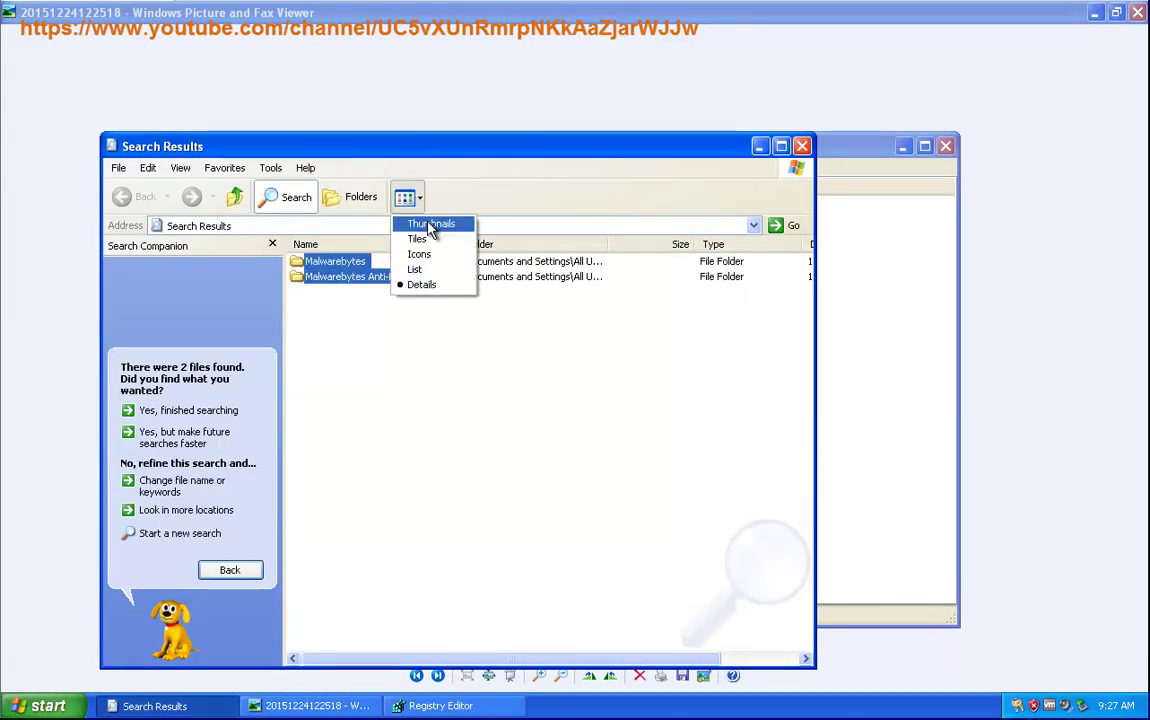
{"action": "left_click", "coordinate": [431, 223]}
{"action": "key", "text": "Delete"}
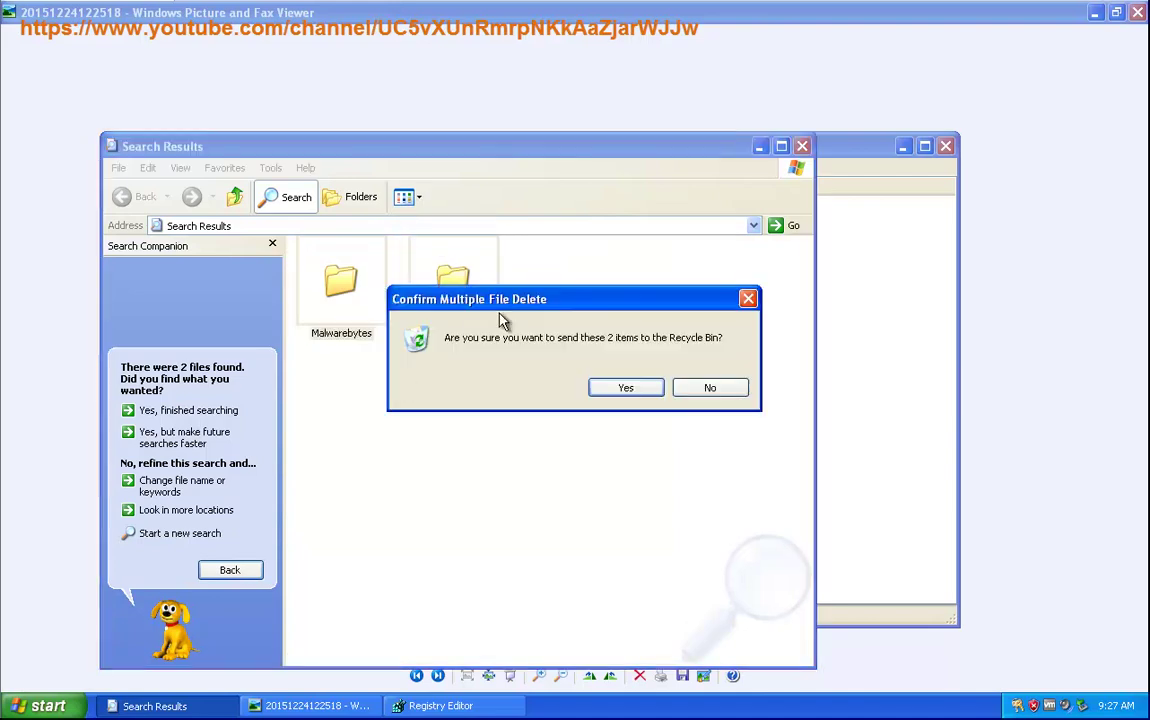
{"action": "left_click_drag", "start_coordinate": [529, 312], "coordinate": [432, 393]}
{"action": "left_click", "coordinate": [516, 465]}
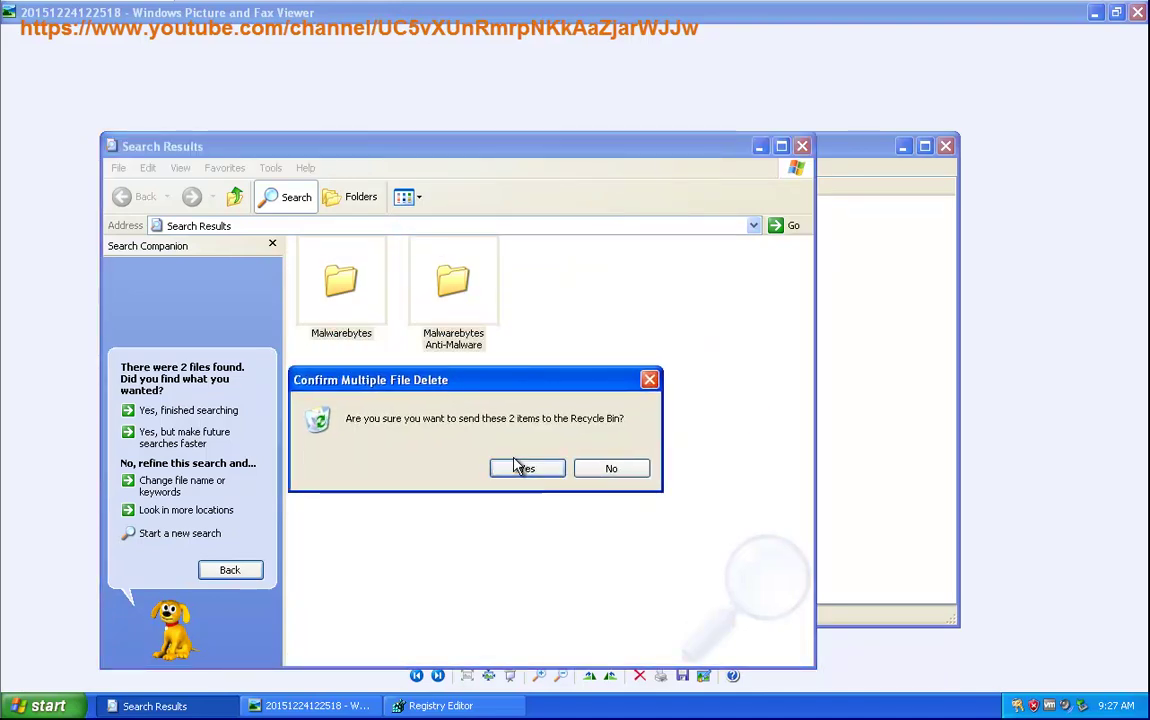